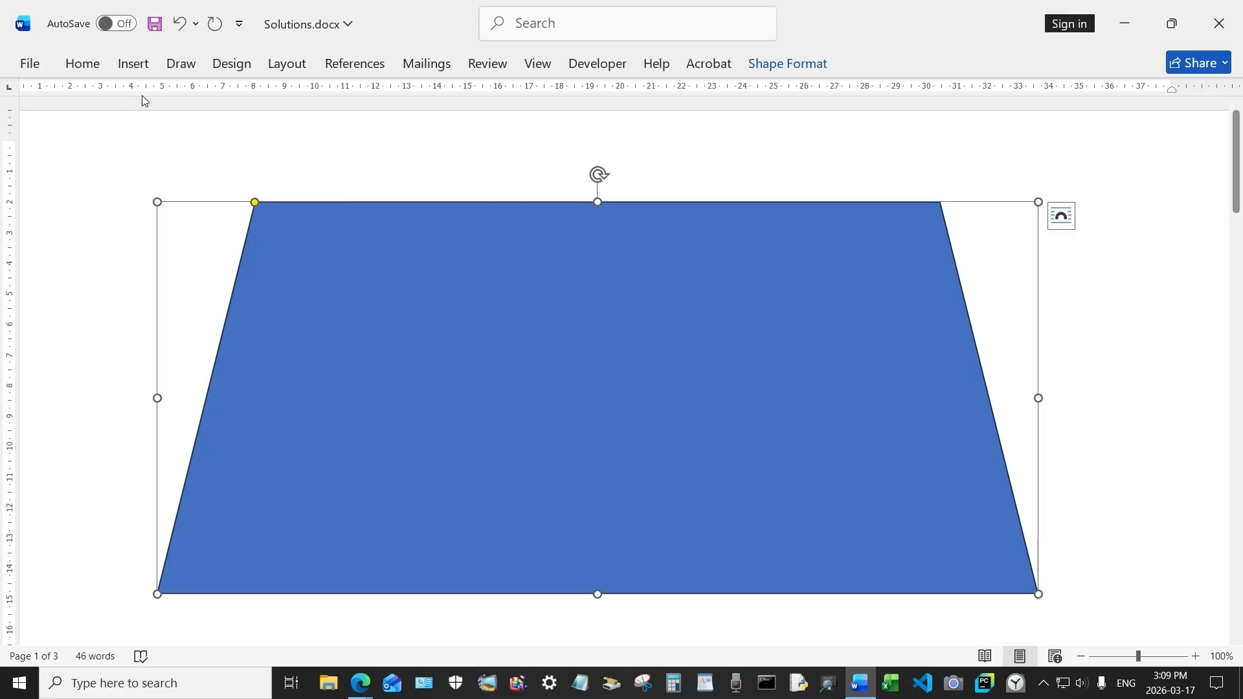
Step: Duplicate the large blue trapezoid and shrink the copy into a tall narrow panel inside its left side
right_click(375, 280)
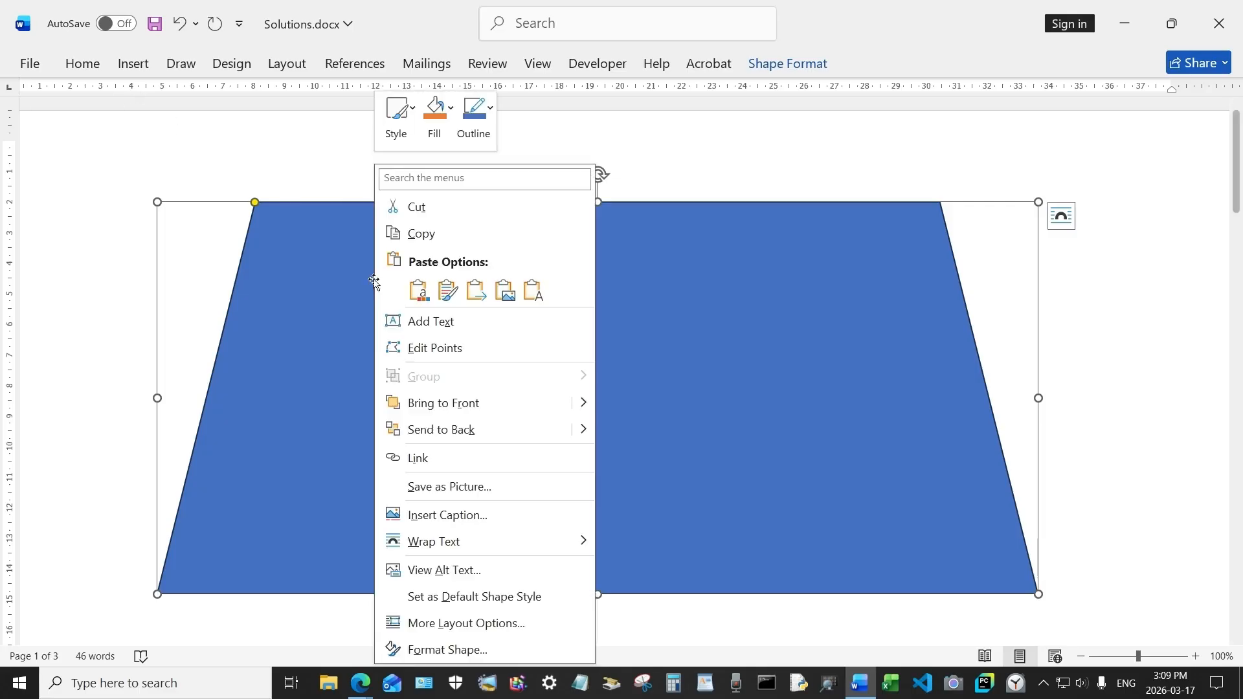
left_click(422, 233)
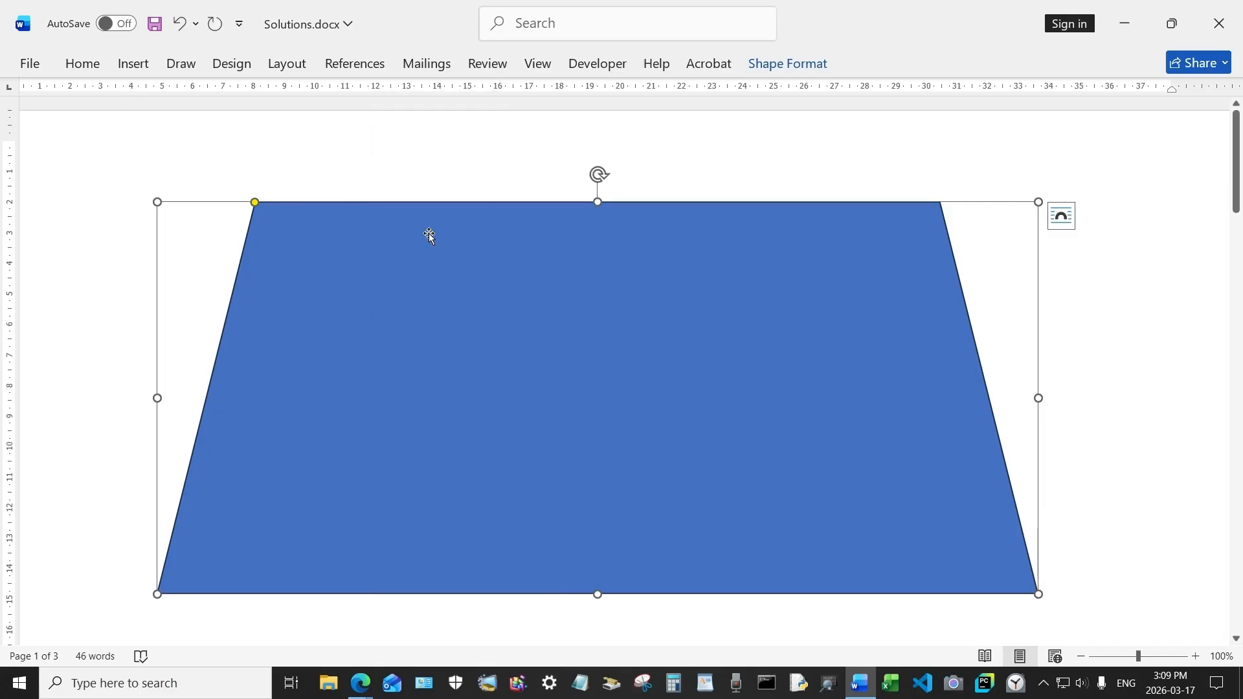
right_click(400, 253)
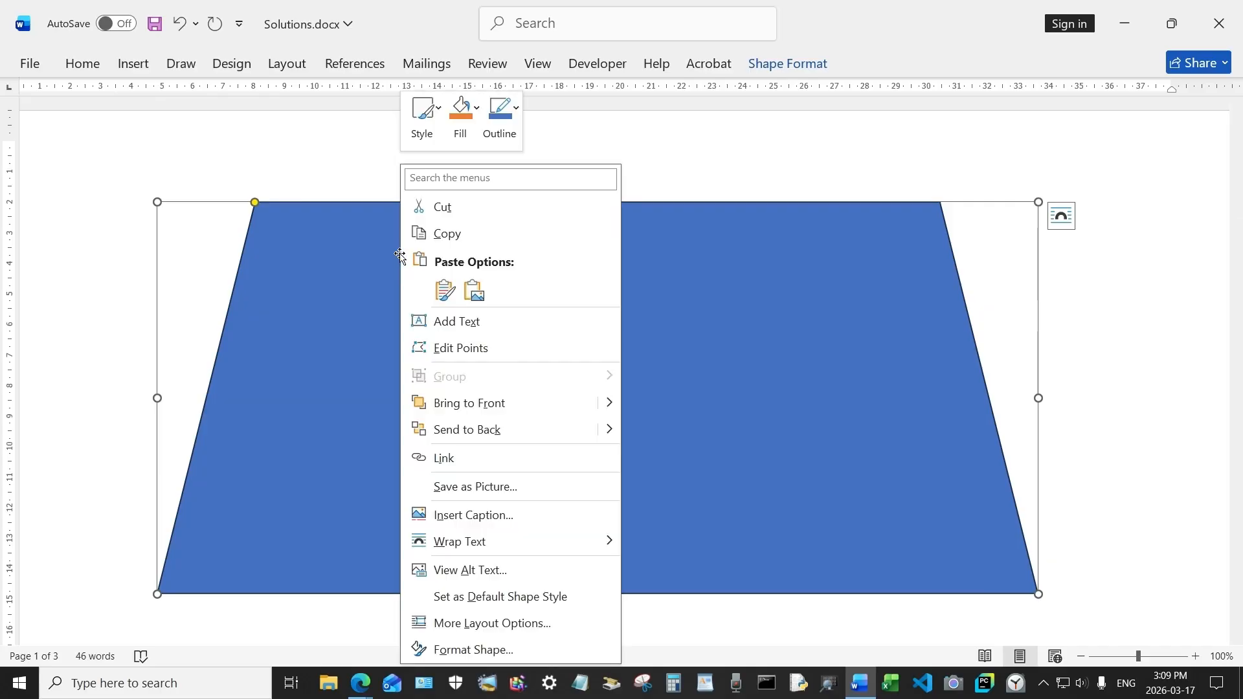
left_click(447, 289)
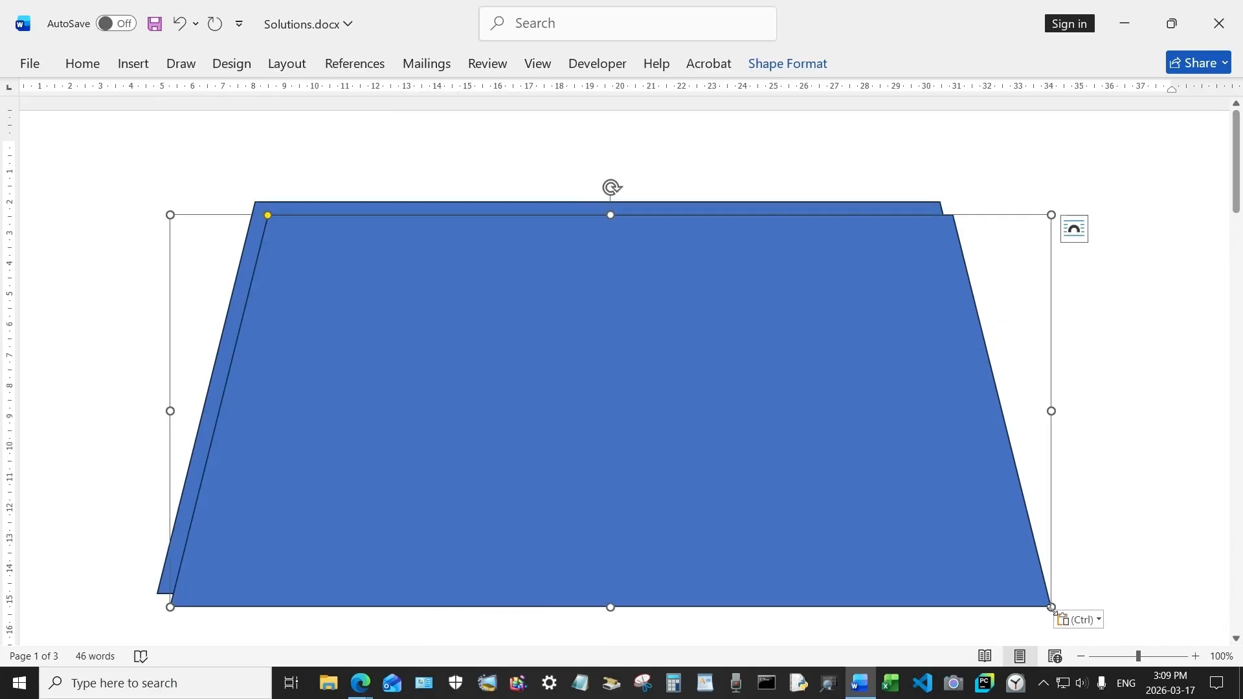
left_click_drag(1051, 607, 494, 570)
left_click_drag(413, 425, 444, 430)
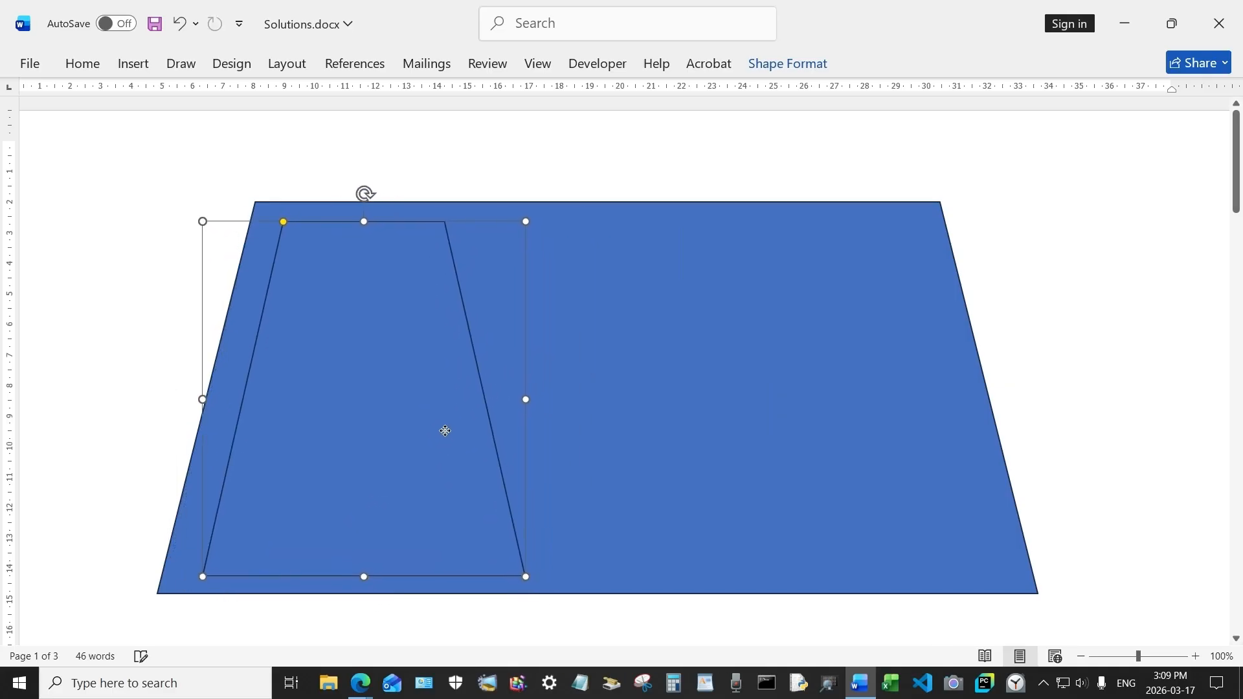
Step: Fill the small panel with a lighter blue theme color
double_click(444, 430)
left_click(437, 92)
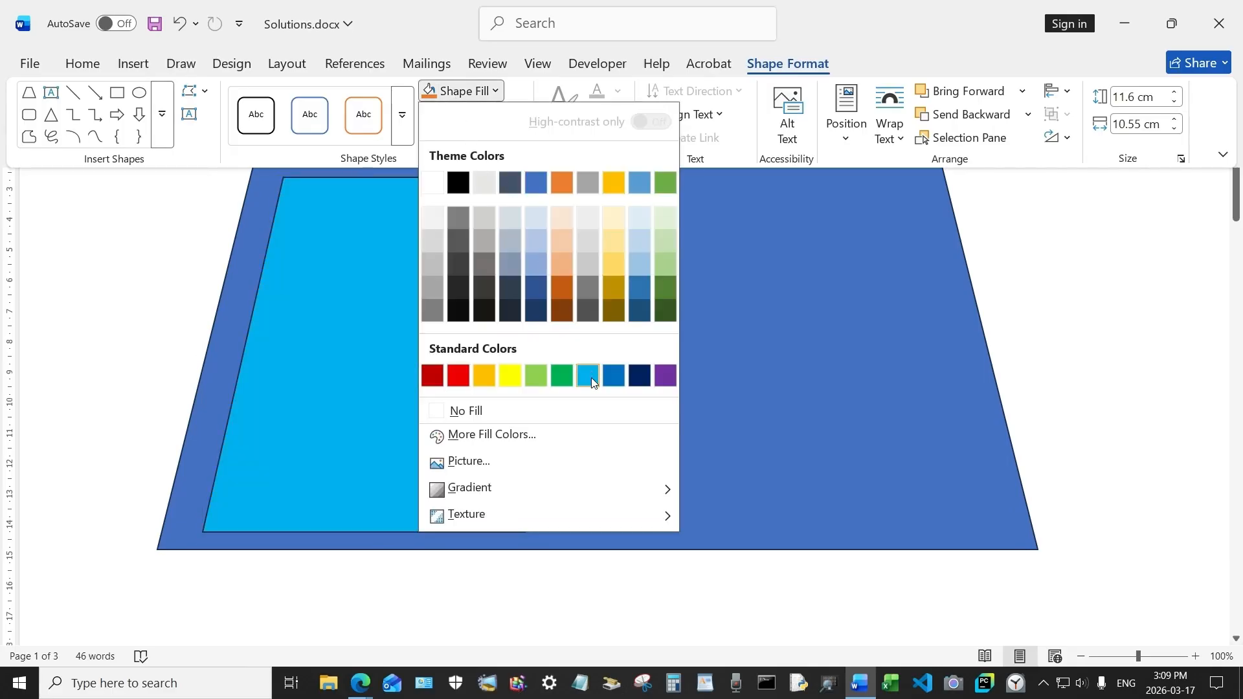
left_click(642, 182)
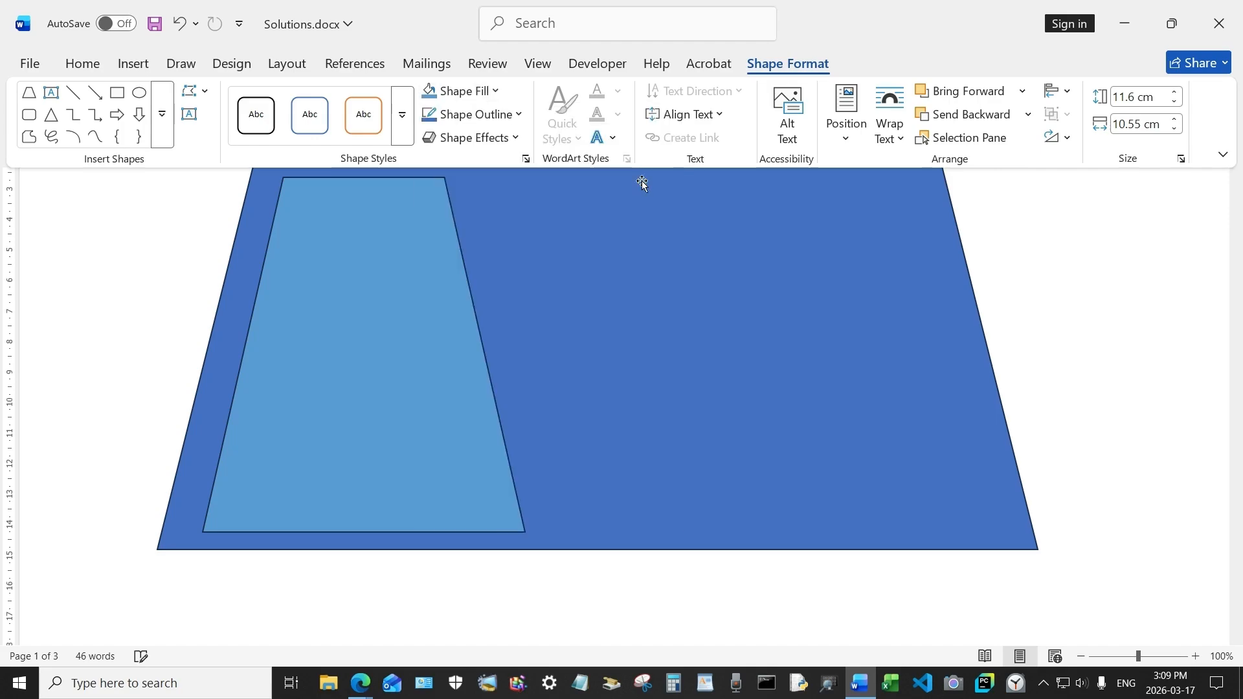
left_click(666, 254)
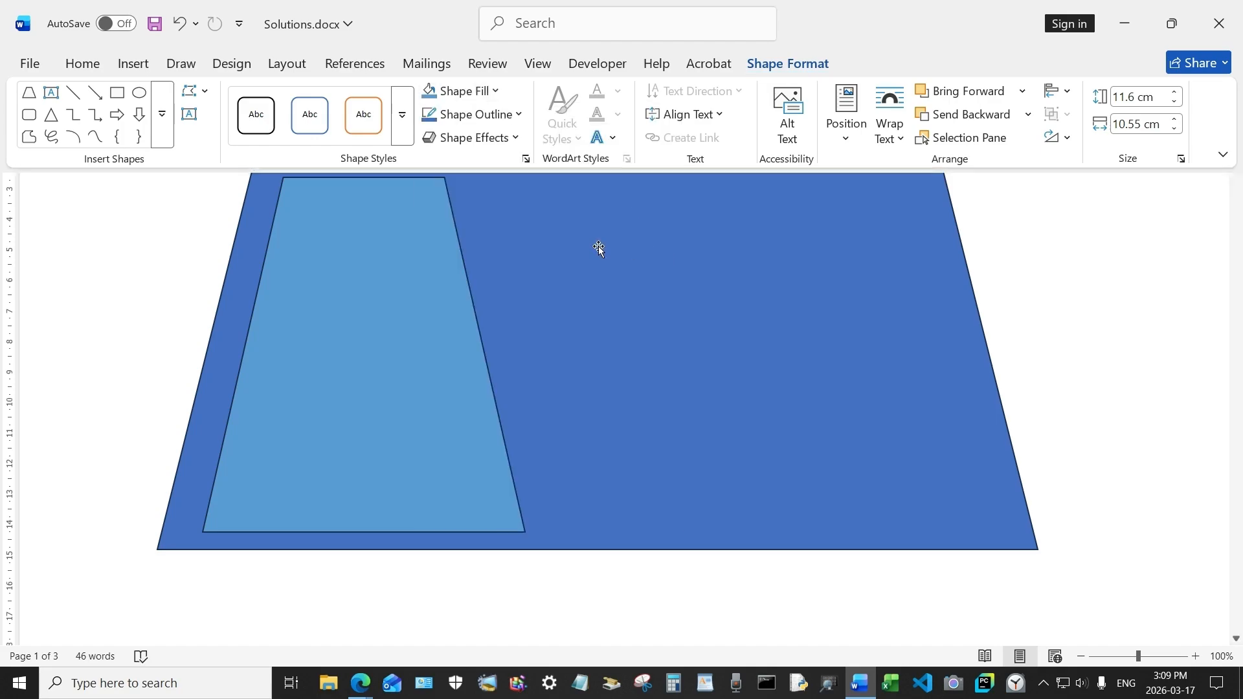
Step: Copy the light blue panel, paste it, and move the copy to the right of the original
right_click(406, 248)
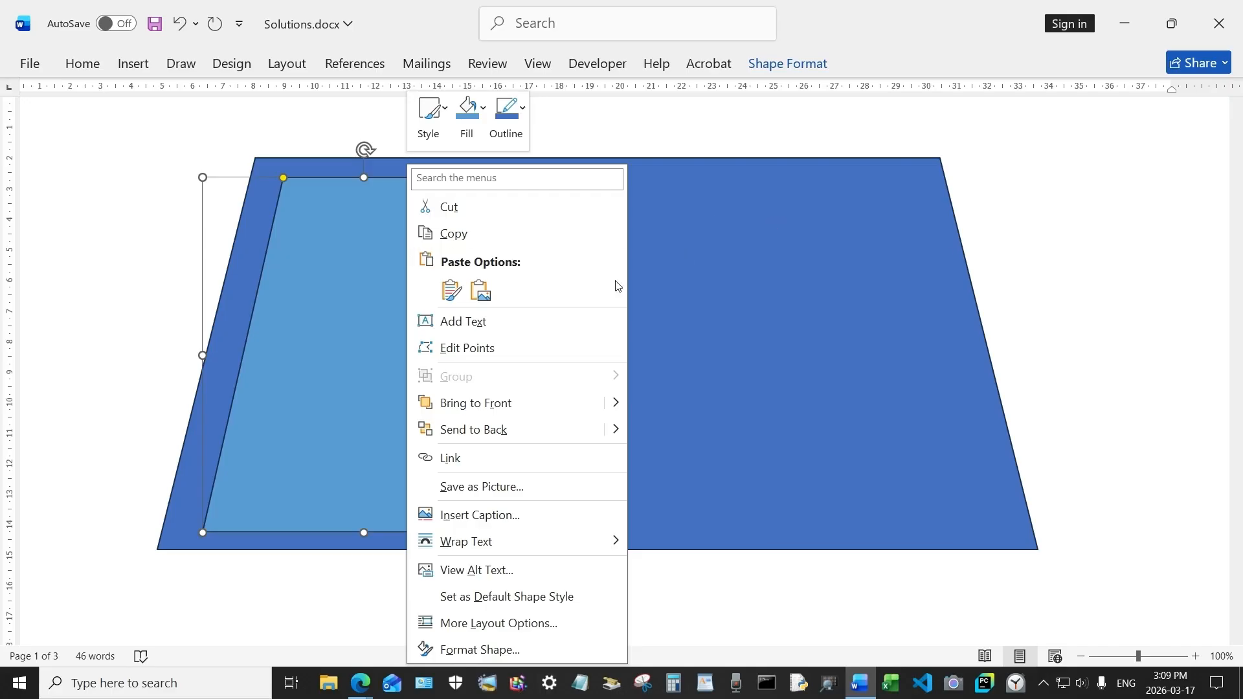
left_click(464, 235)
right_click(657, 230)
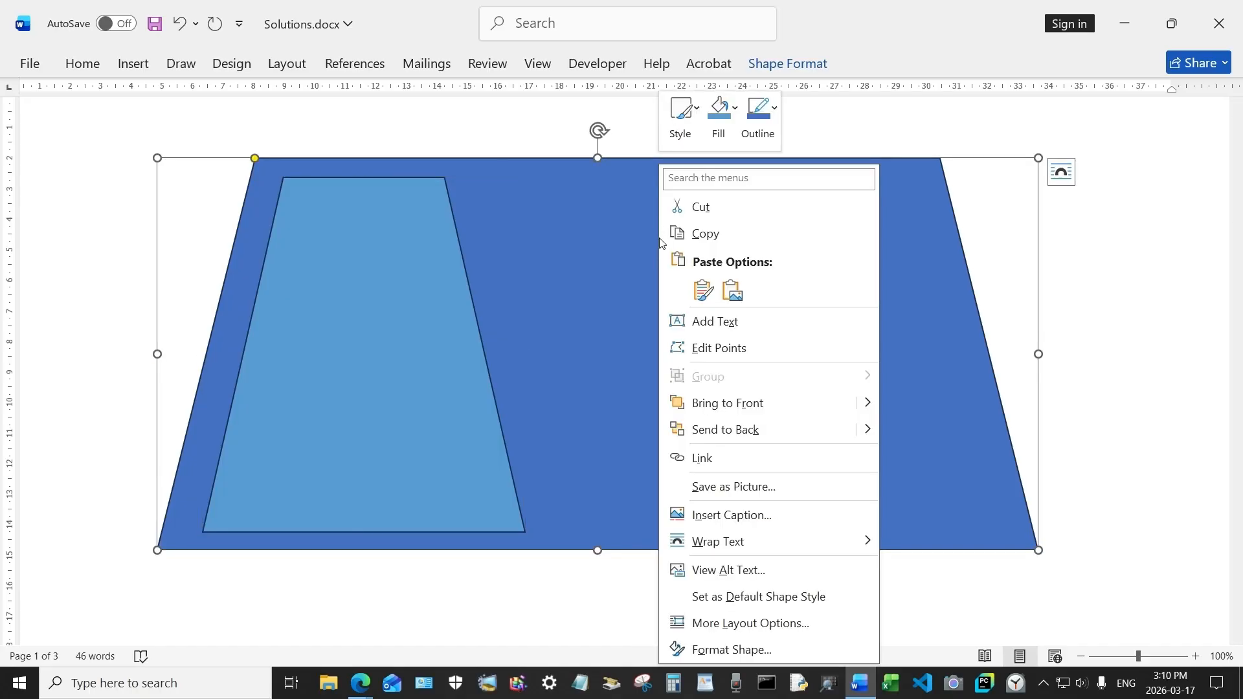
left_click(708, 299)
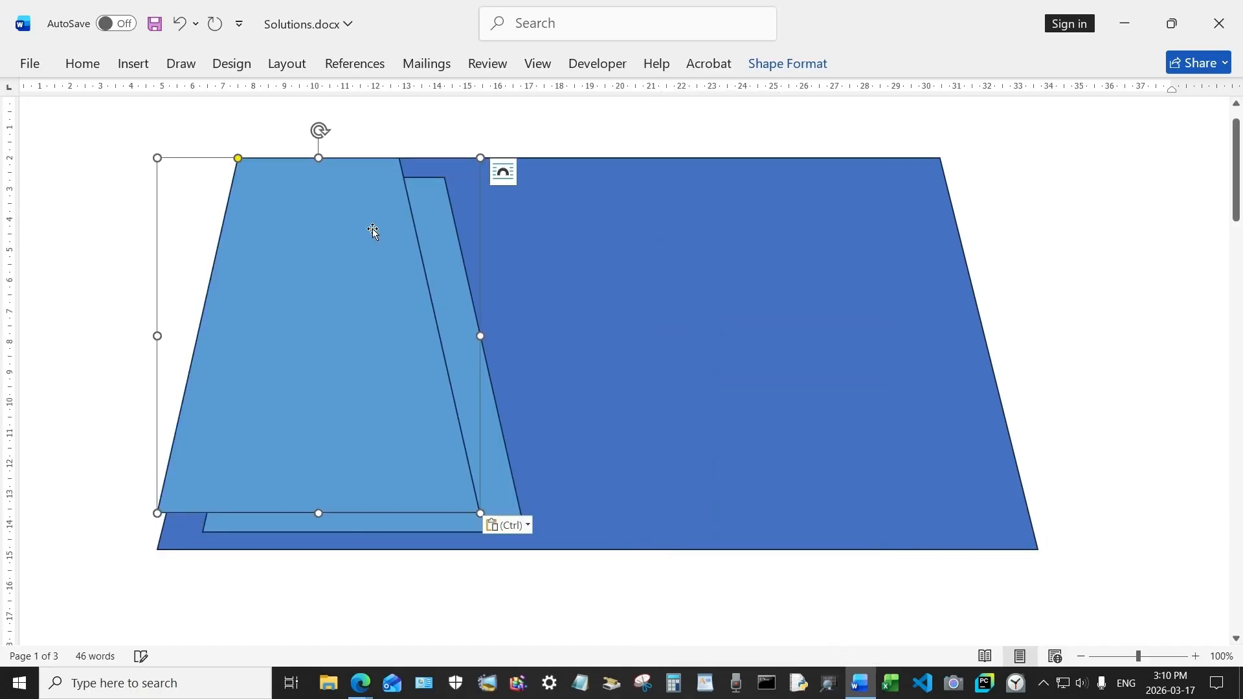
left_click_drag(371, 230, 896, 246)
Step: Reshape the copy into a wide, vertically flipped strip along the top beside the tall panel
scroll(683, 506, "up", 1)
left_click_drag(683, 506, 495, 286)
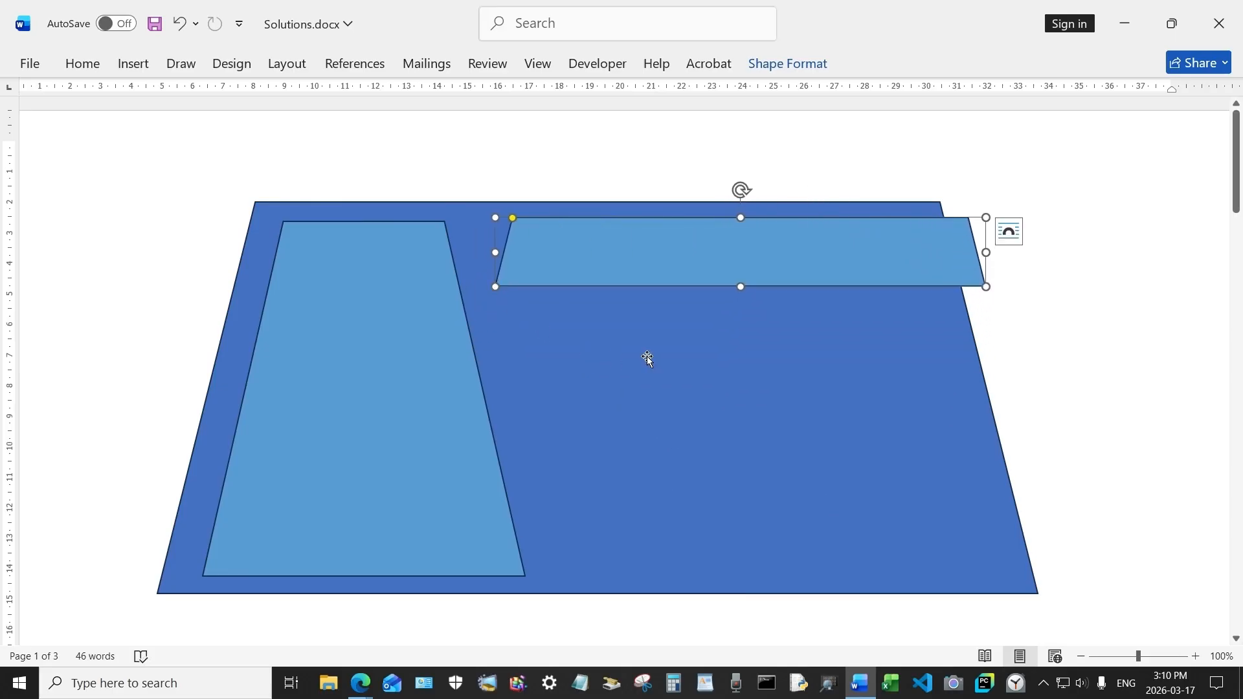
left_click_drag(741, 218, 719, 351)
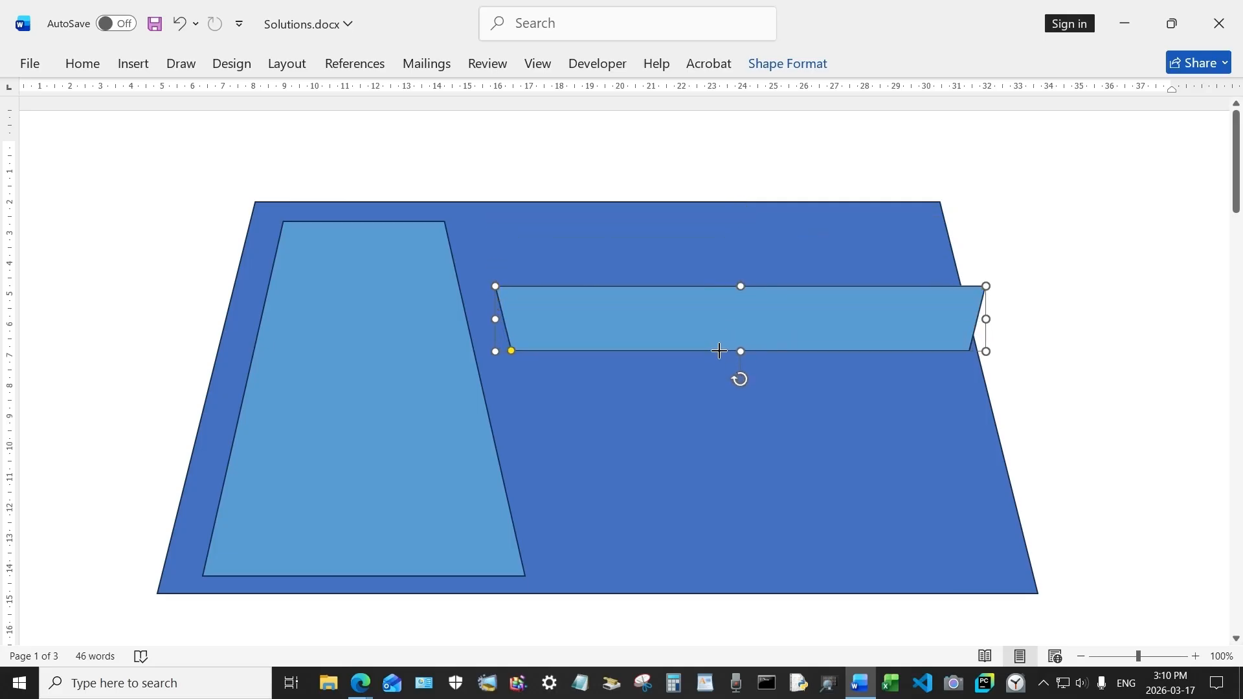
left_click_drag(727, 297, 698, 247)
left_click_drag(943, 257, 862, 258)
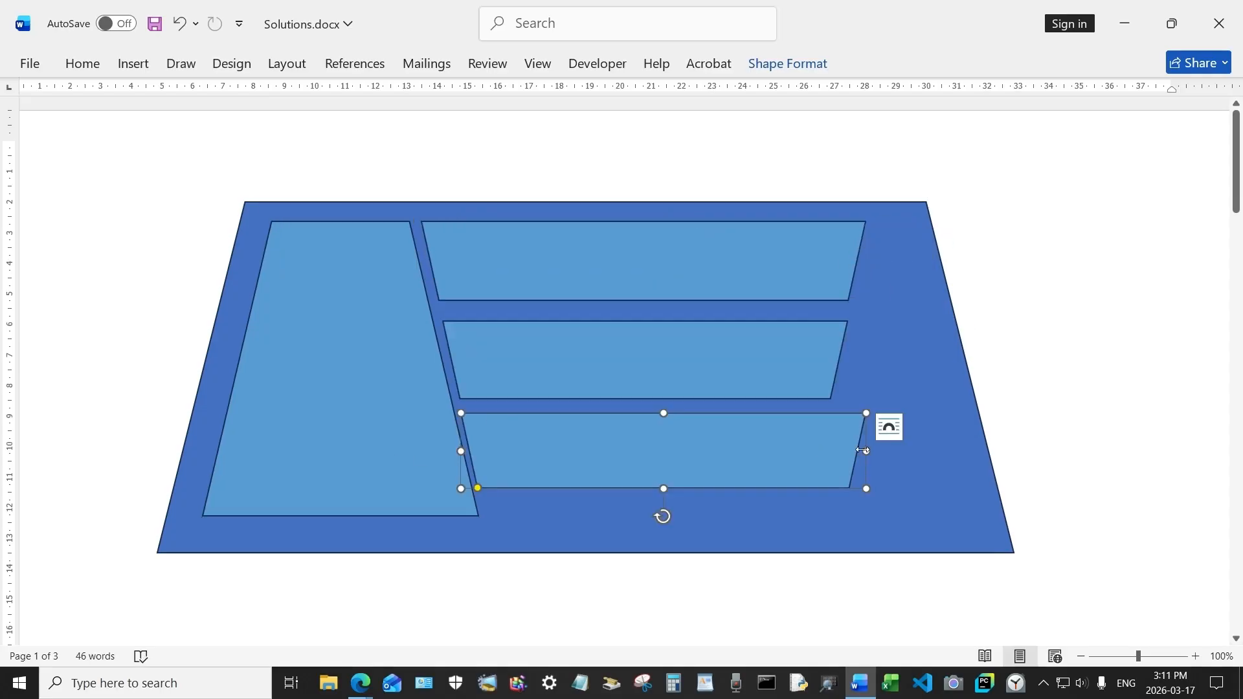
Step: Narrow the bottom strip so it fits between the tall panel and the right edge
left_click_drag(863, 451, 829, 451)
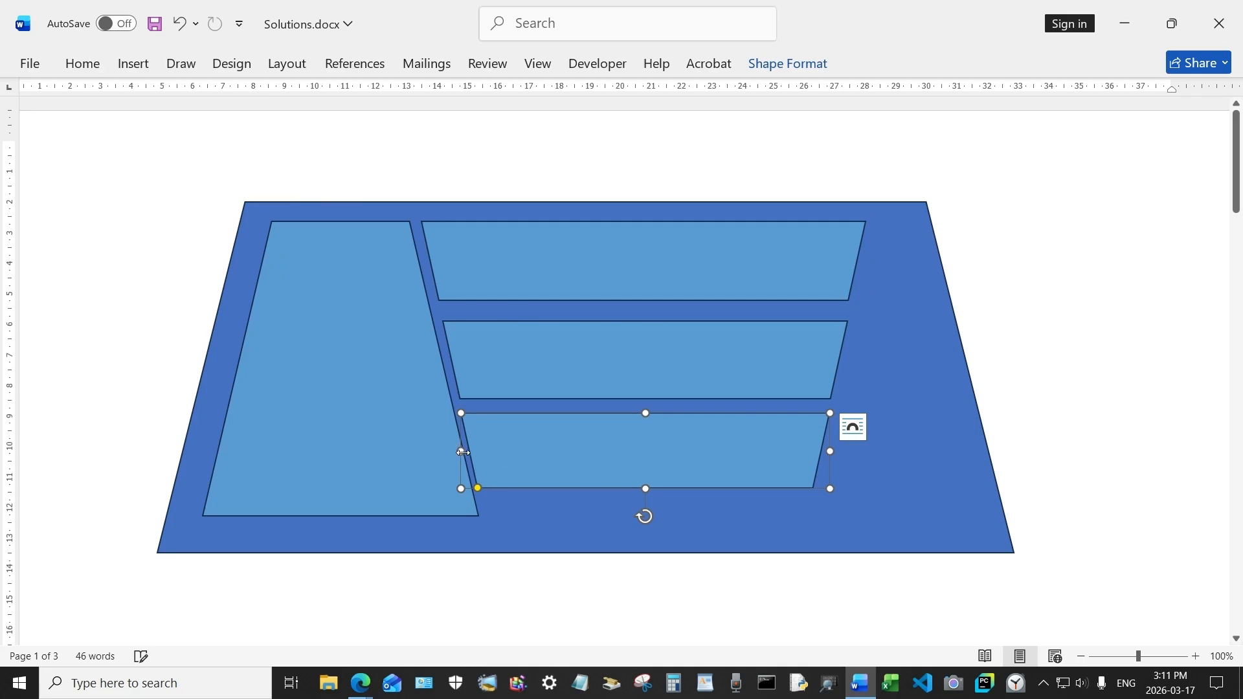
left_click_drag(463, 452, 469, 451)
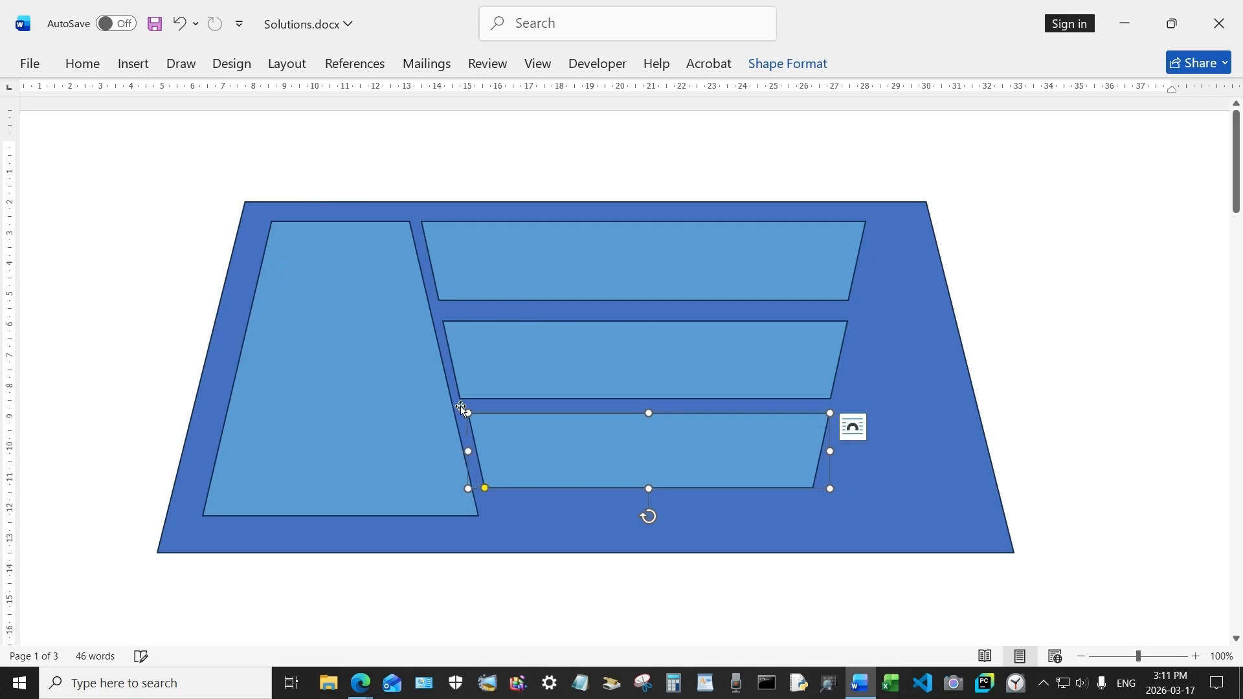
left_click(473, 375)
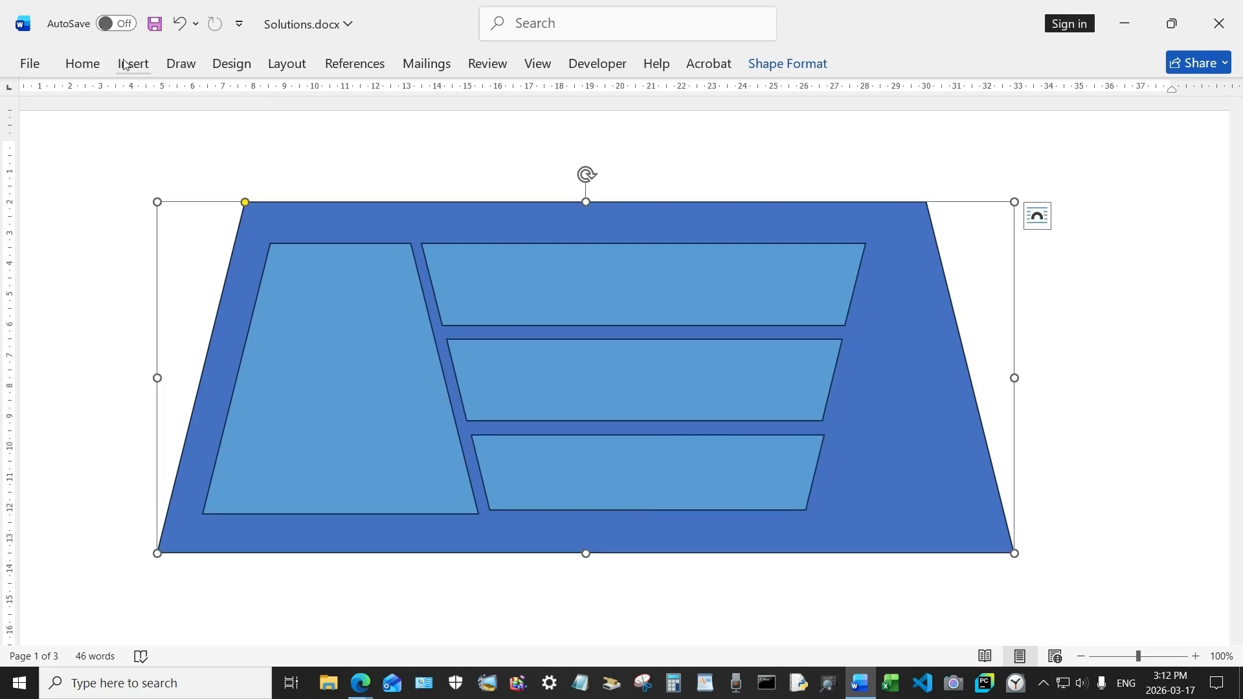
Step: Insert a small trapezoid shape in the top-right corner of the large trapezoid
left_click(141, 66)
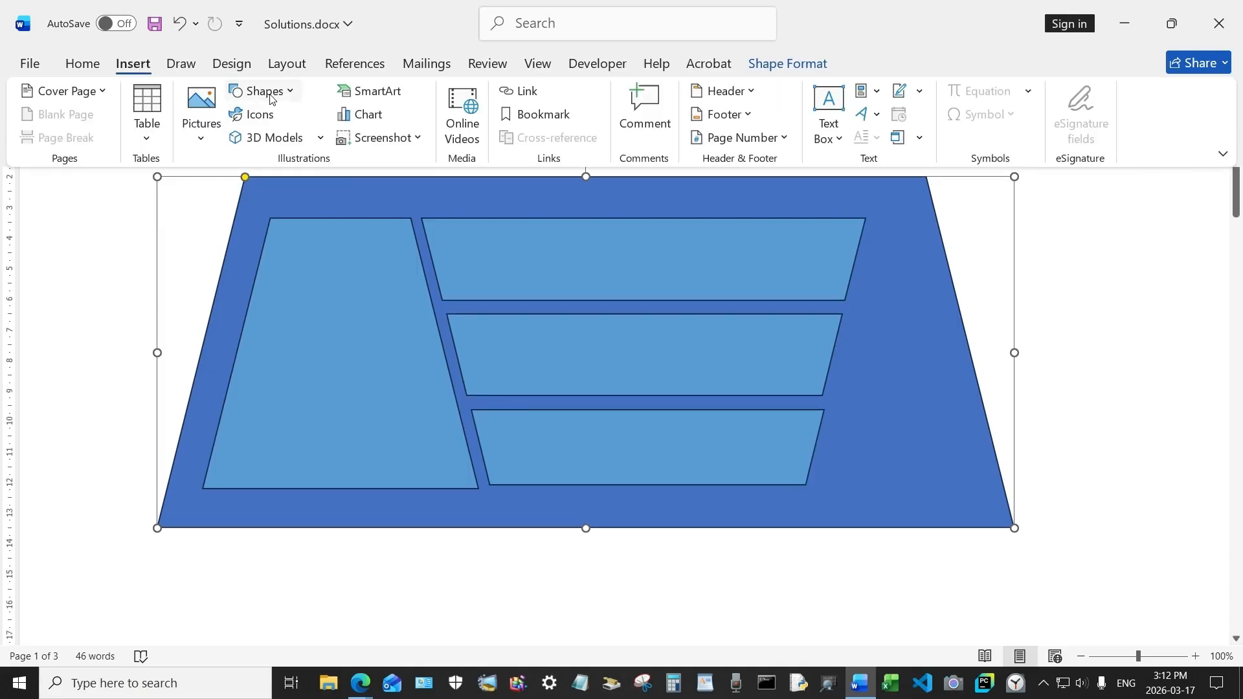
left_click(265, 90)
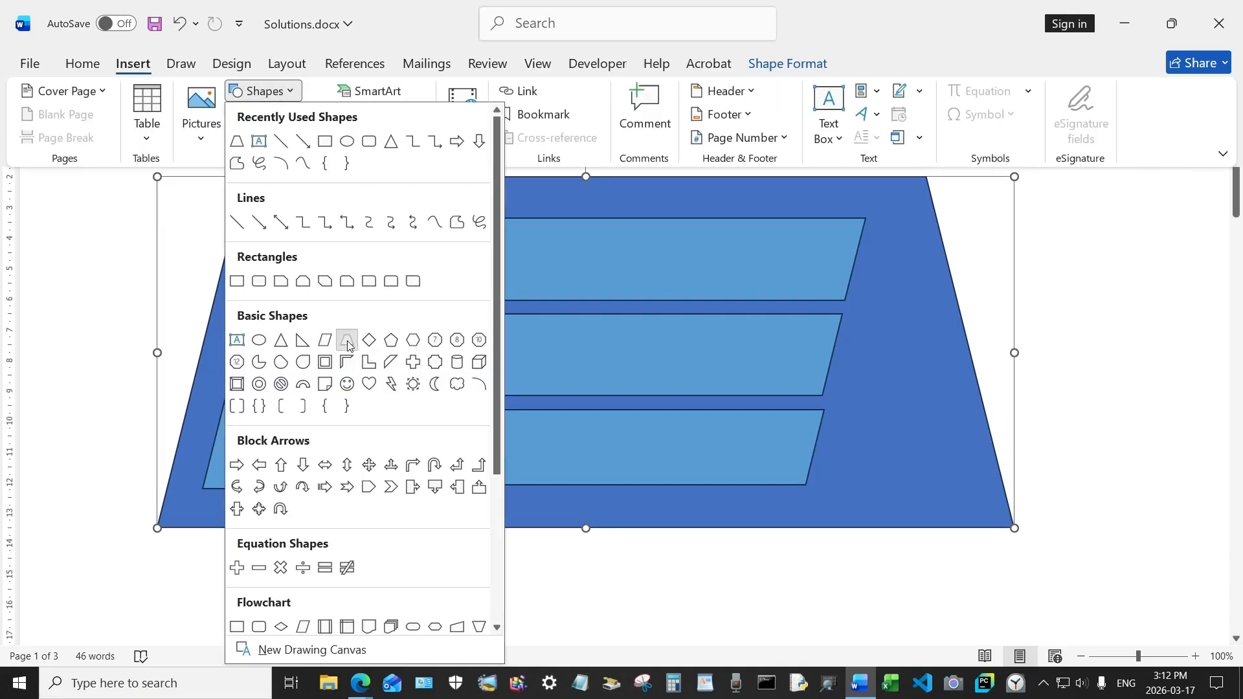
left_click(347, 339)
mouse_move(875, 310)
left_mouse_down()
mouse_move(953, 381)
mouse_move(927, 339)
mouse_move(918, 278)
left_mouse_up()
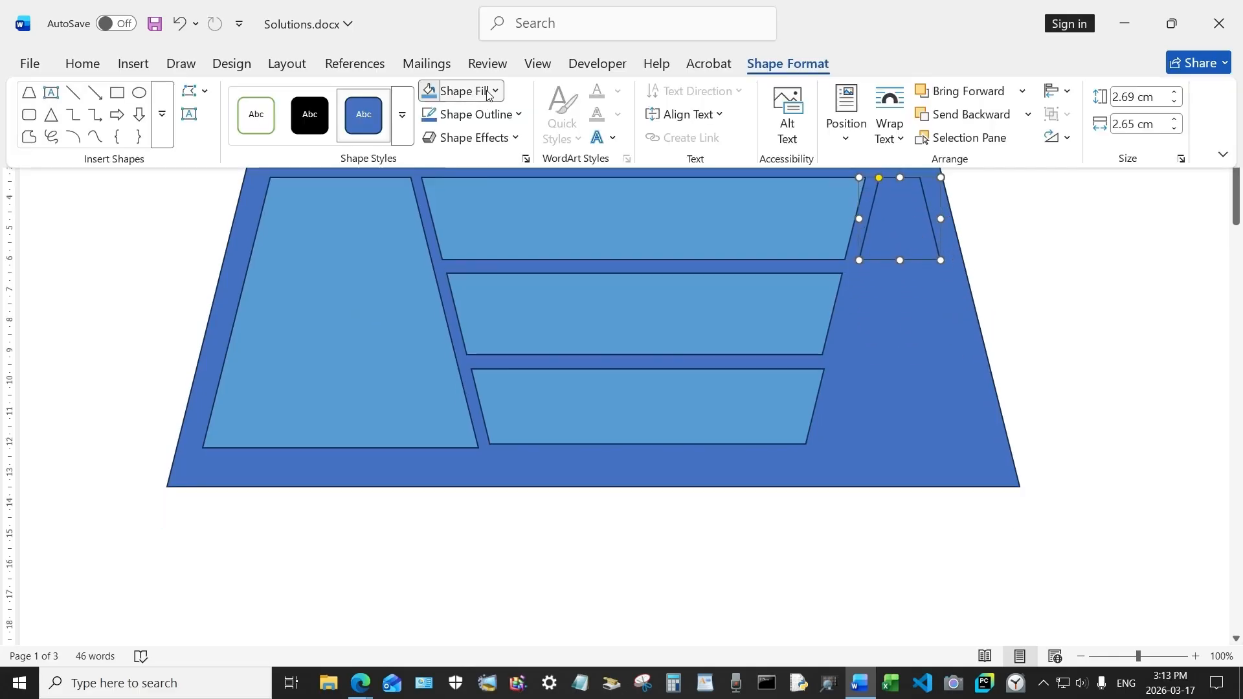
Step: Fill the small top-right trapezoid with gold
left_click(491, 91)
left_click(614, 179)
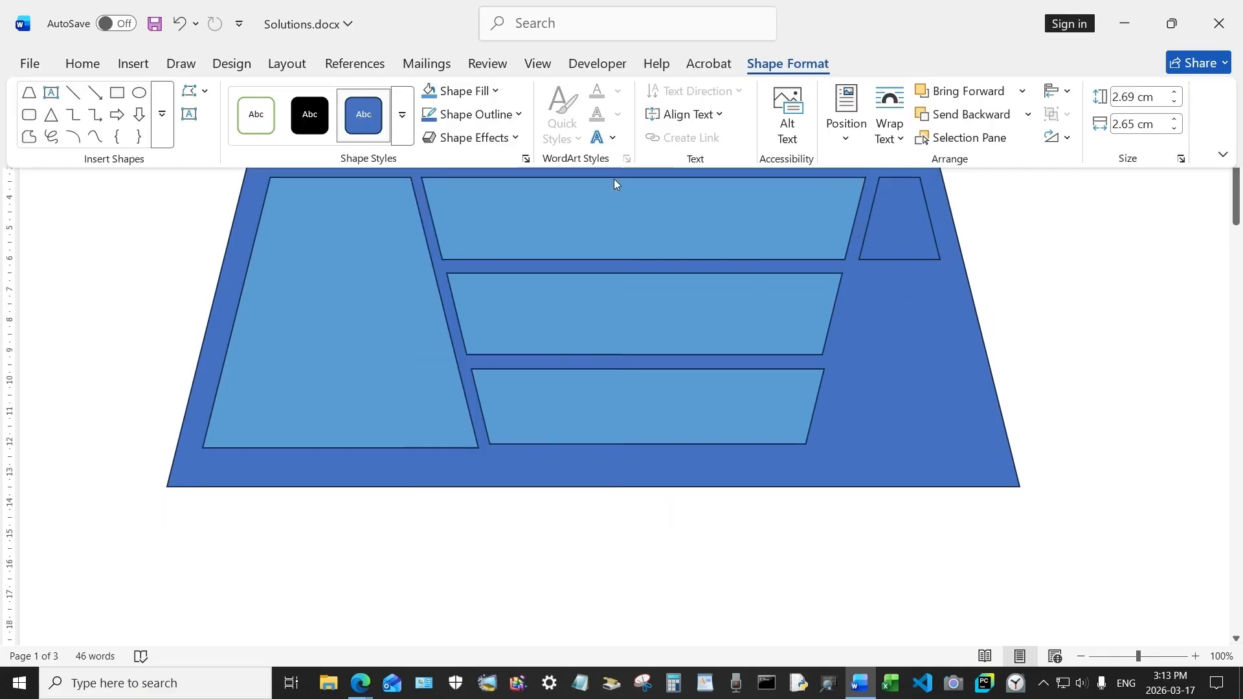
right_click(909, 230)
left_click(967, 236)
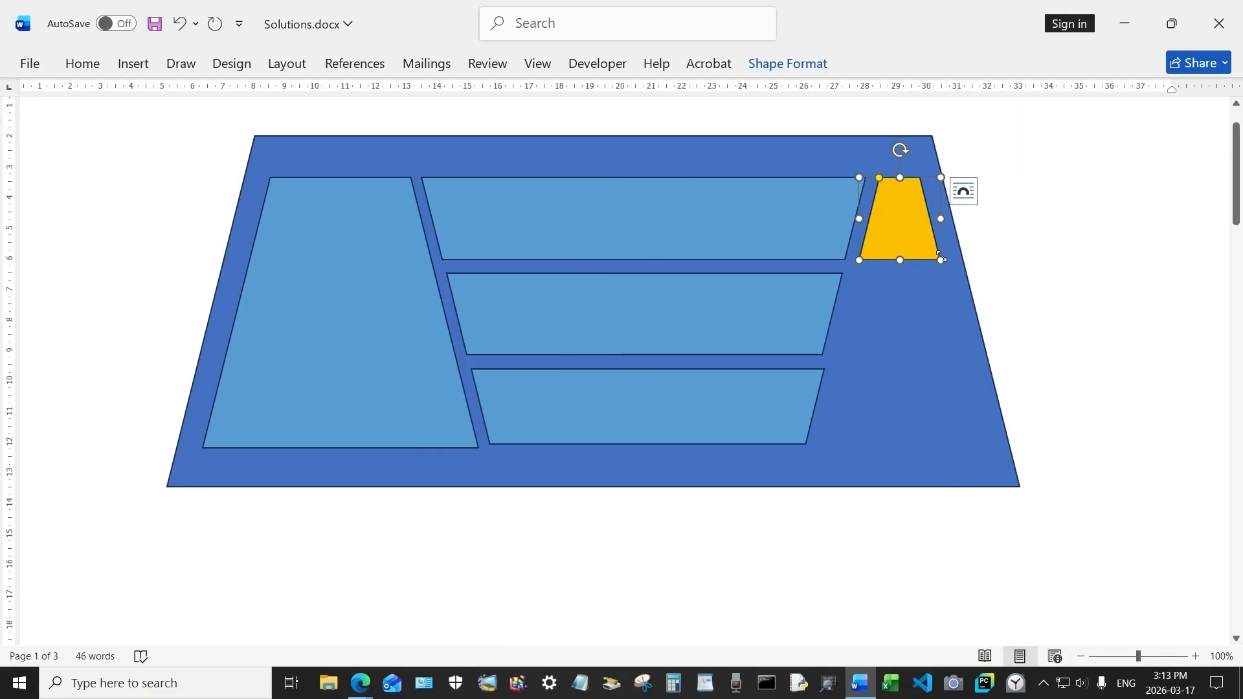
Step: Paste copies of the gold trapezoid down the right side and widen the bottom one to fill its gap
right_click(892, 311)
left_click(936, 288)
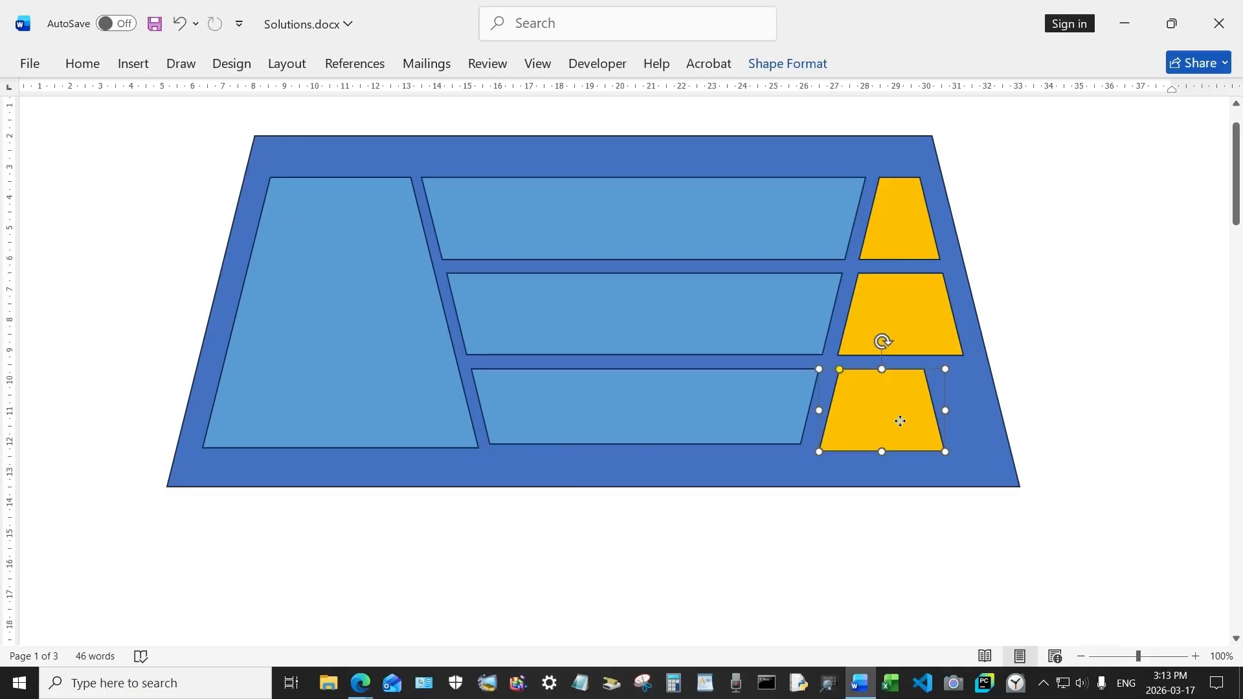
key("Left")
left_click_drag(897, 419, 877, 443)
left_click_drag(941, 406, 984, 406)
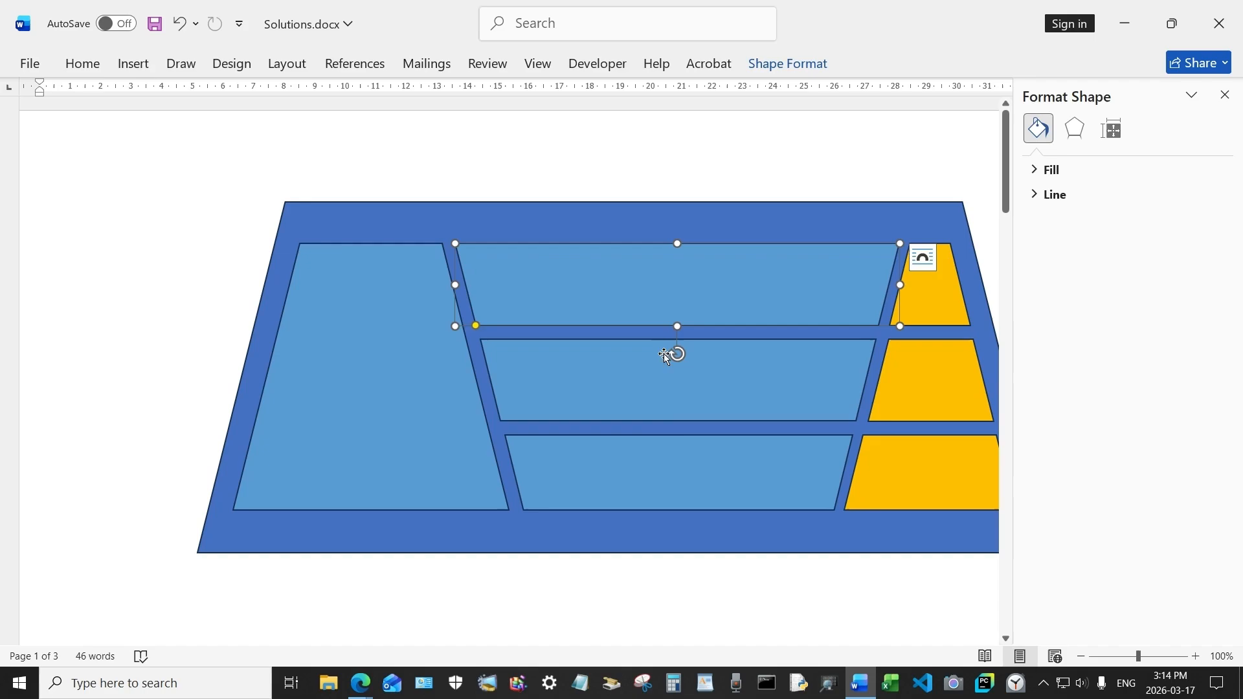
Step: Select the three wide strips and fill them with green
left_click(657, 390, "shift")
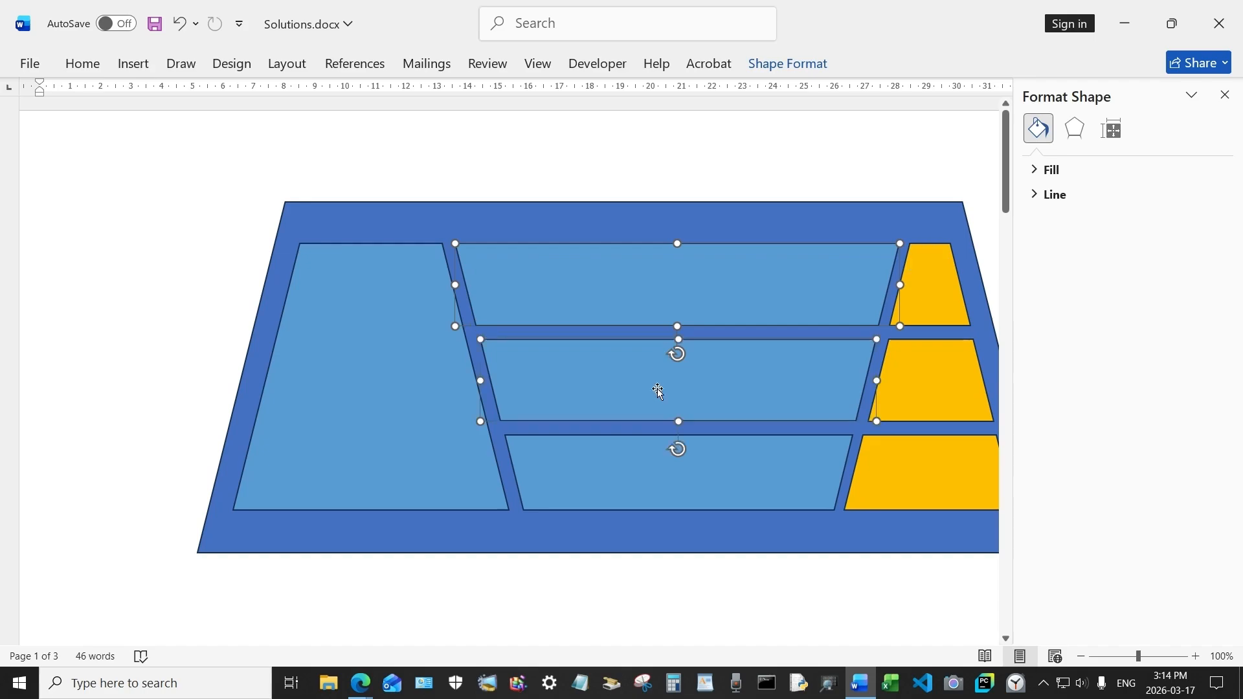
left_click(667, 467, "shift")
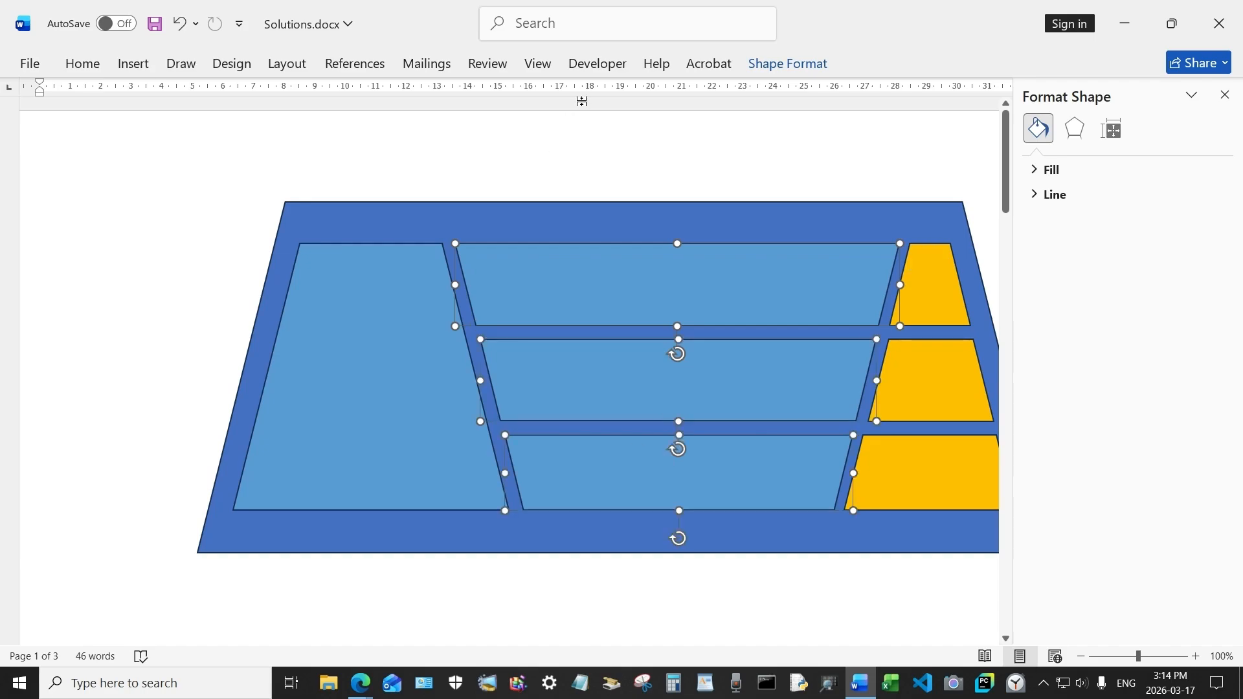
left_click(813, 72)
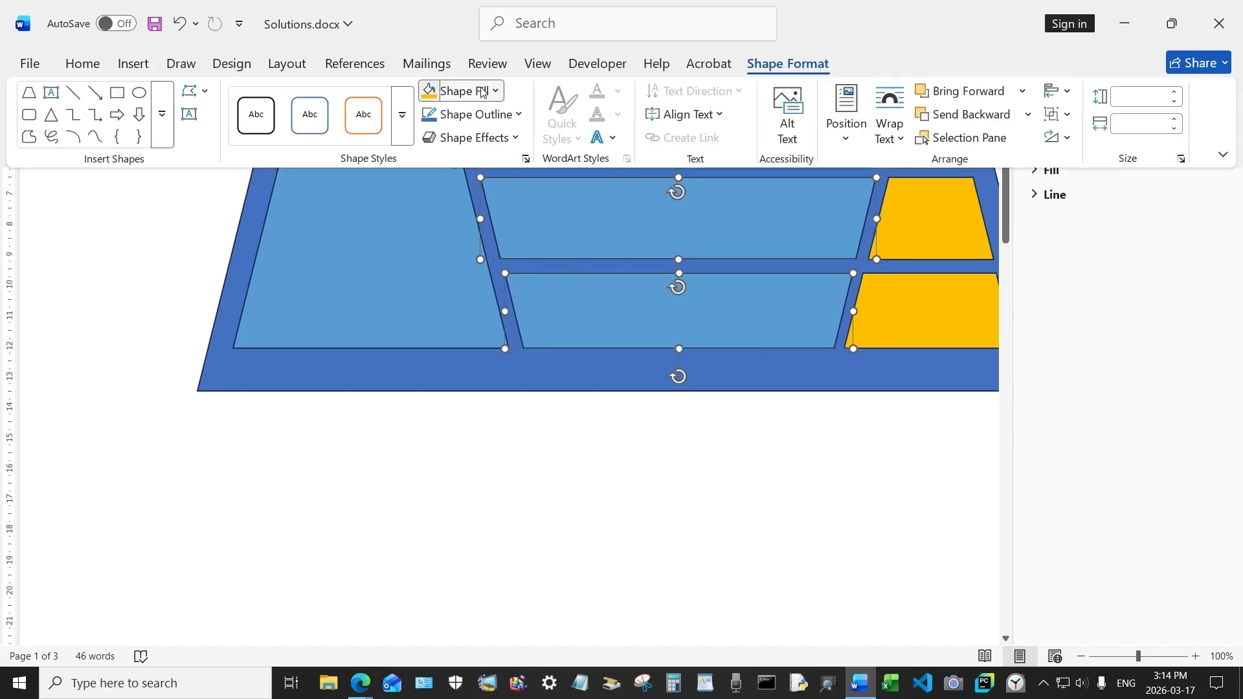
left_click(485, 91)
left_click(561, 375)
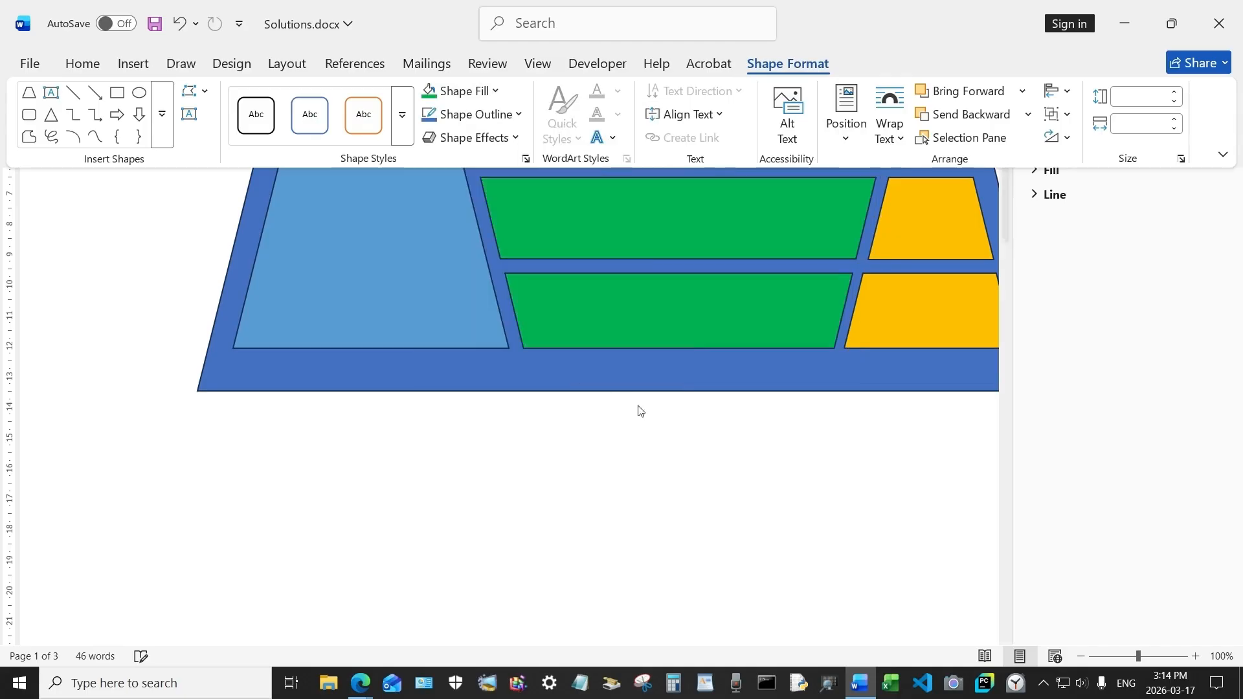
Step: Select the large trapezoid and all inner shapes together and apply a top bevel to them
scroll(813, 478, "up", 3)
left_click(406, 225)
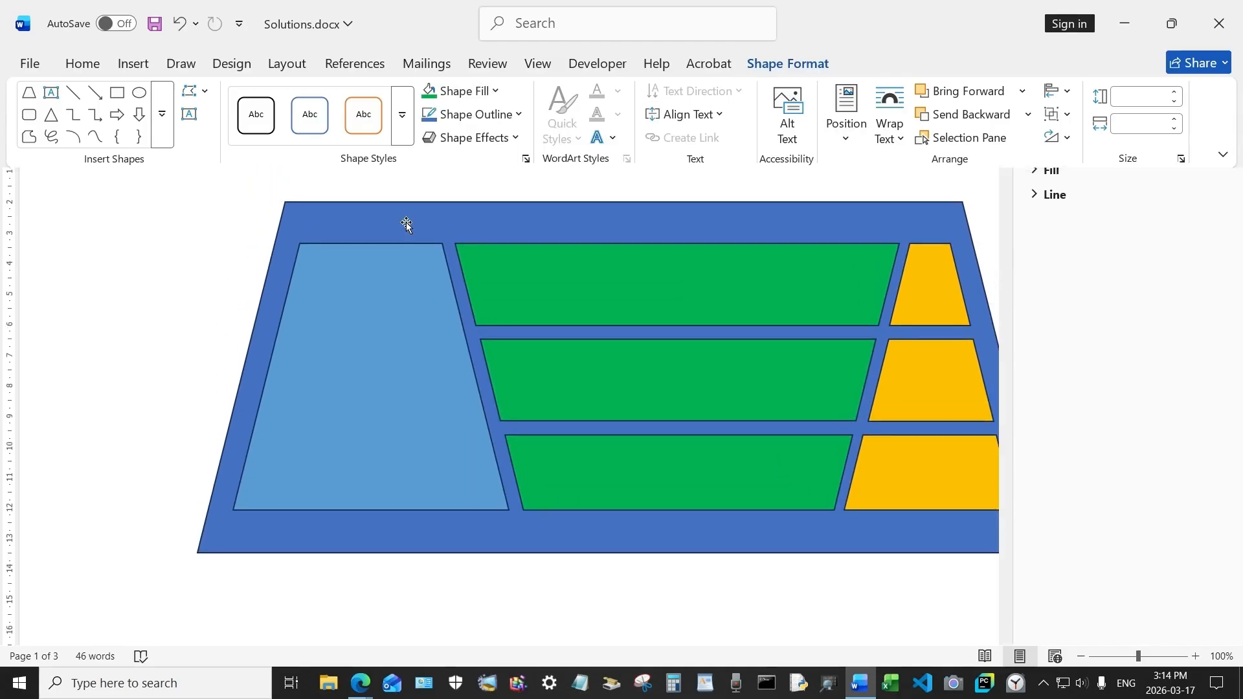
left_click(438, 225)
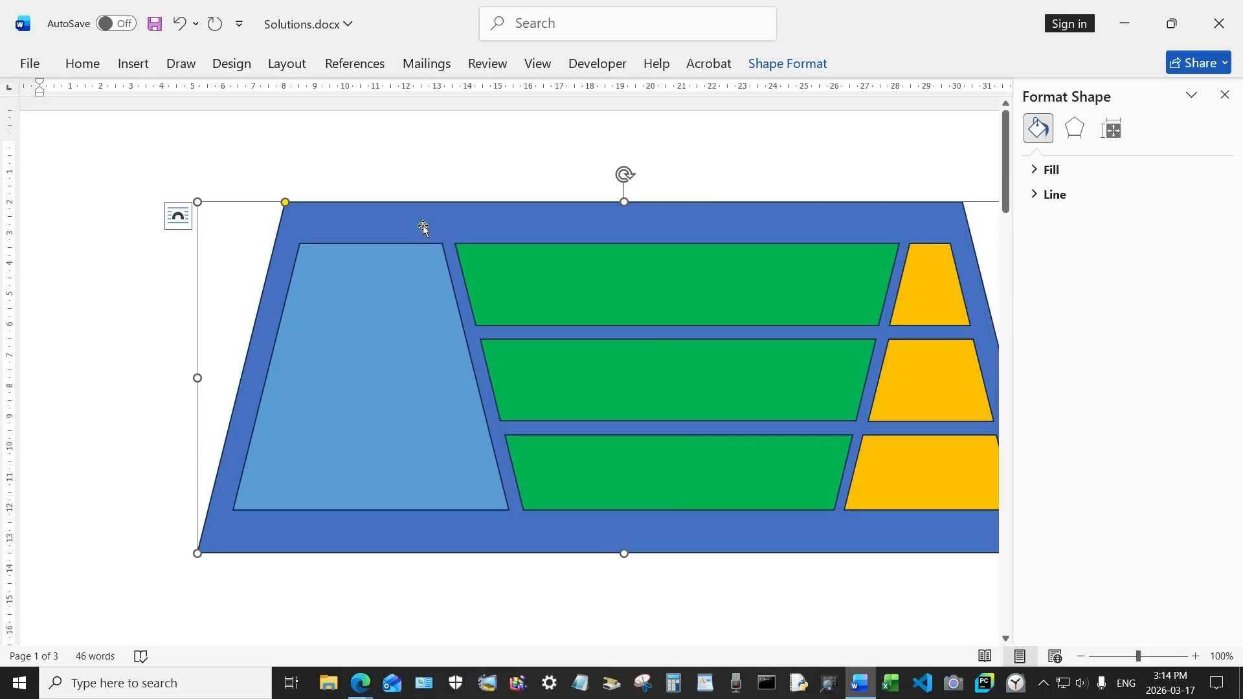
left_click(385, 303, "shift")
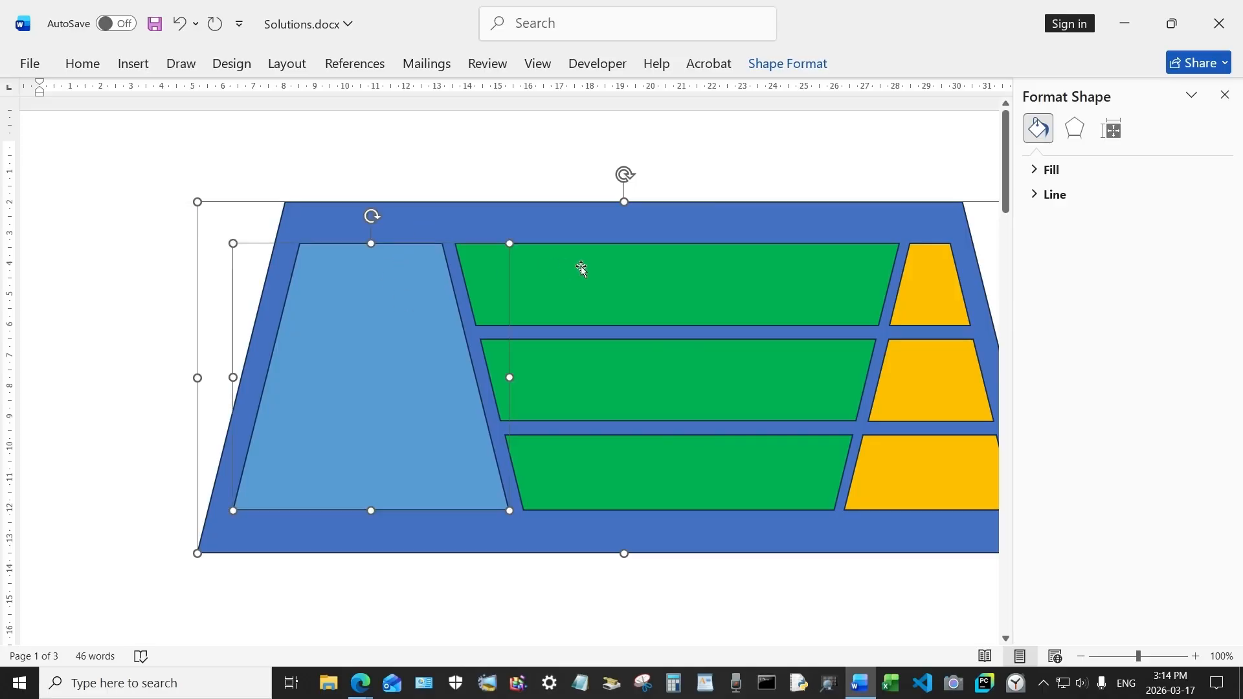
left_click(580, 267, "shift")
left_click(615, 412, "shift")
left_click(621, 457, "shift")
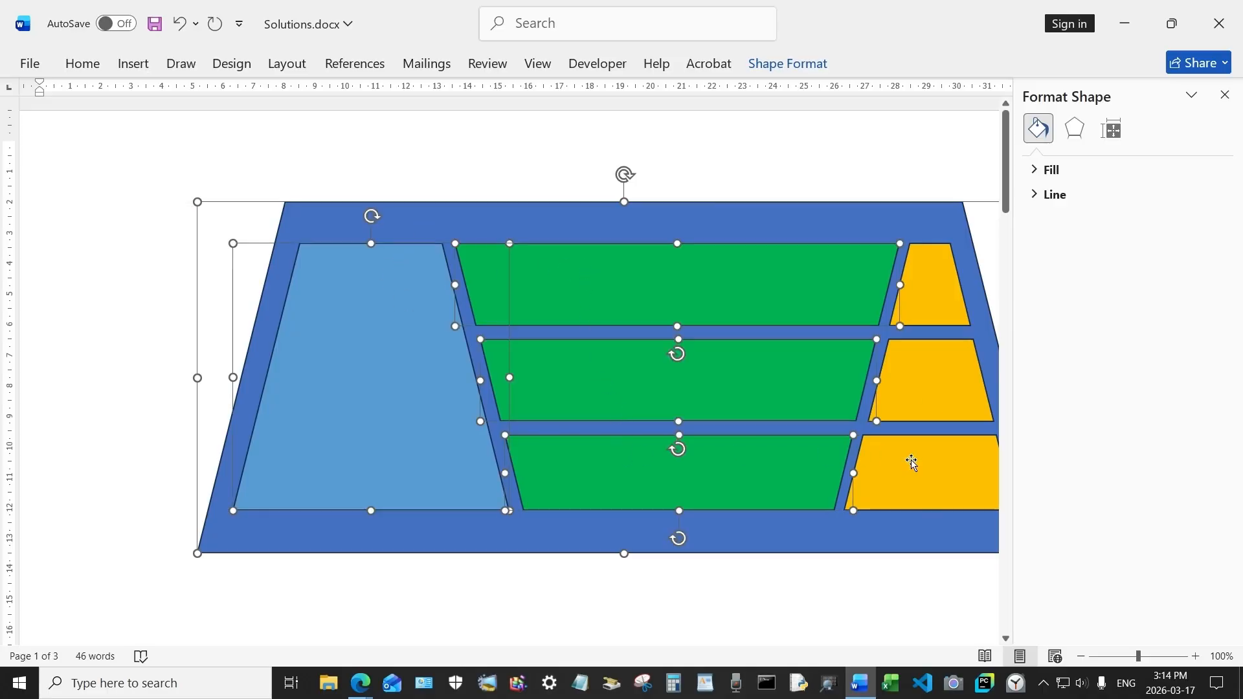
left_click(913, 464, "shift")
left_click(935, 402, "shift")
left_click(938, 300, "shift")
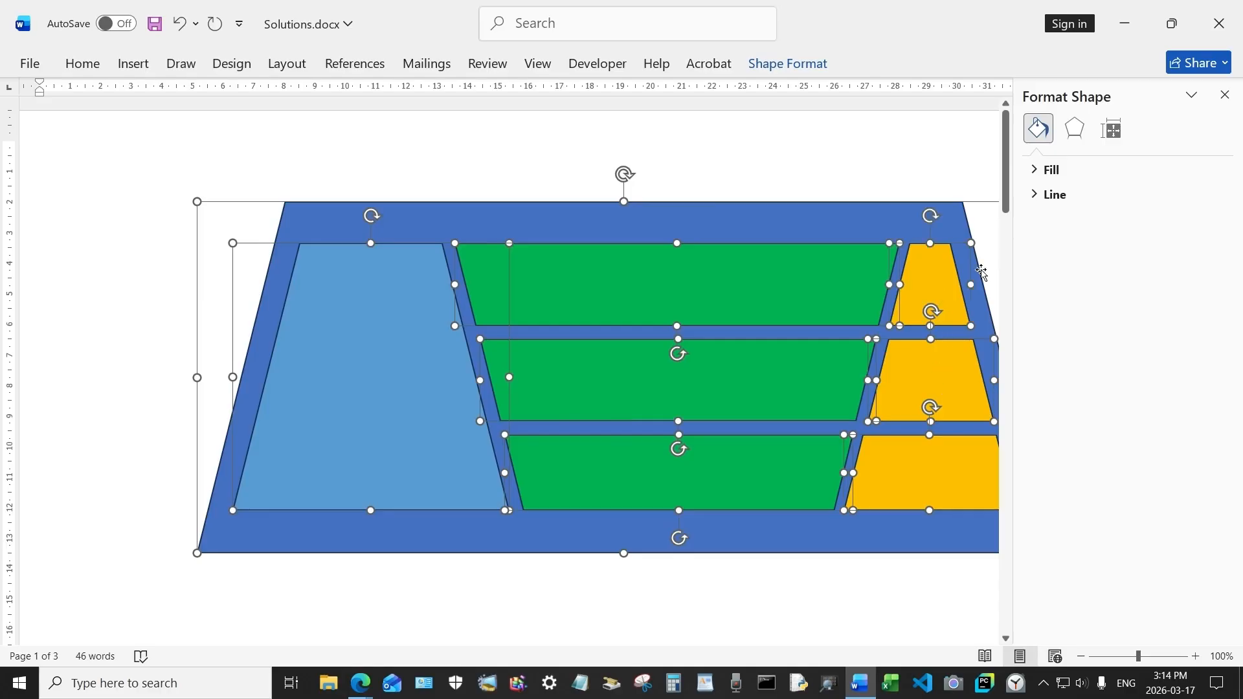
left_click(1076, 128)
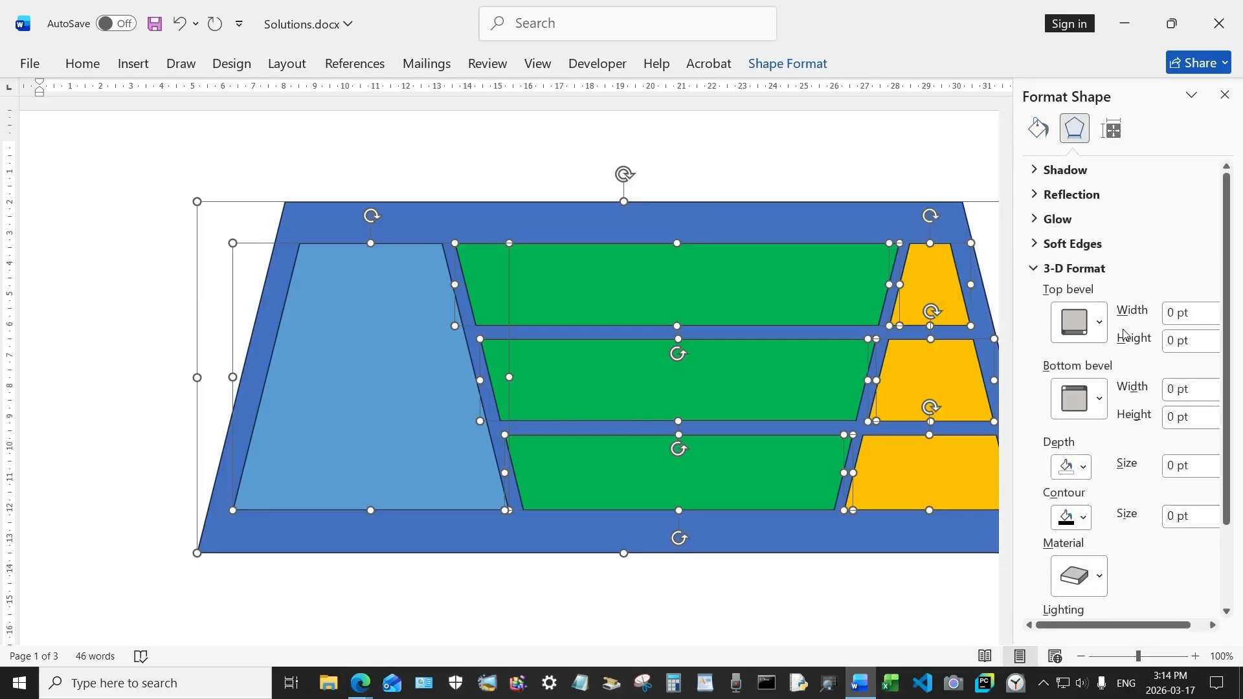
left_click(1088, 323)
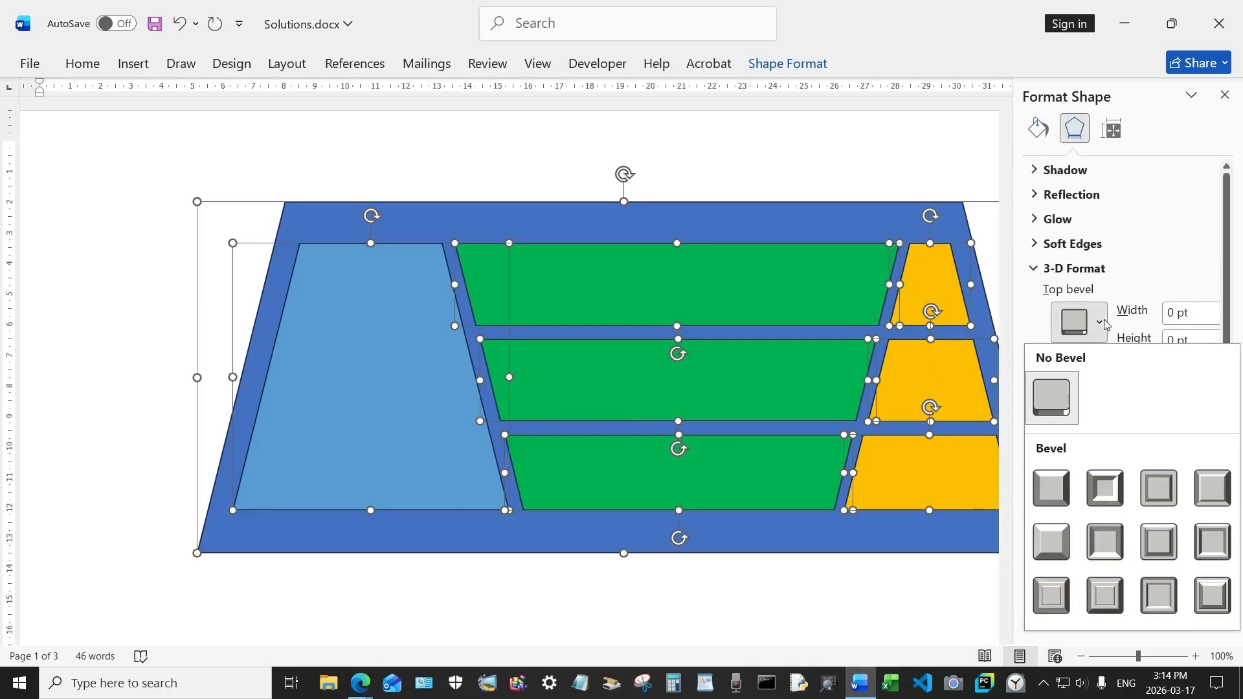
left_click(1114, 549)
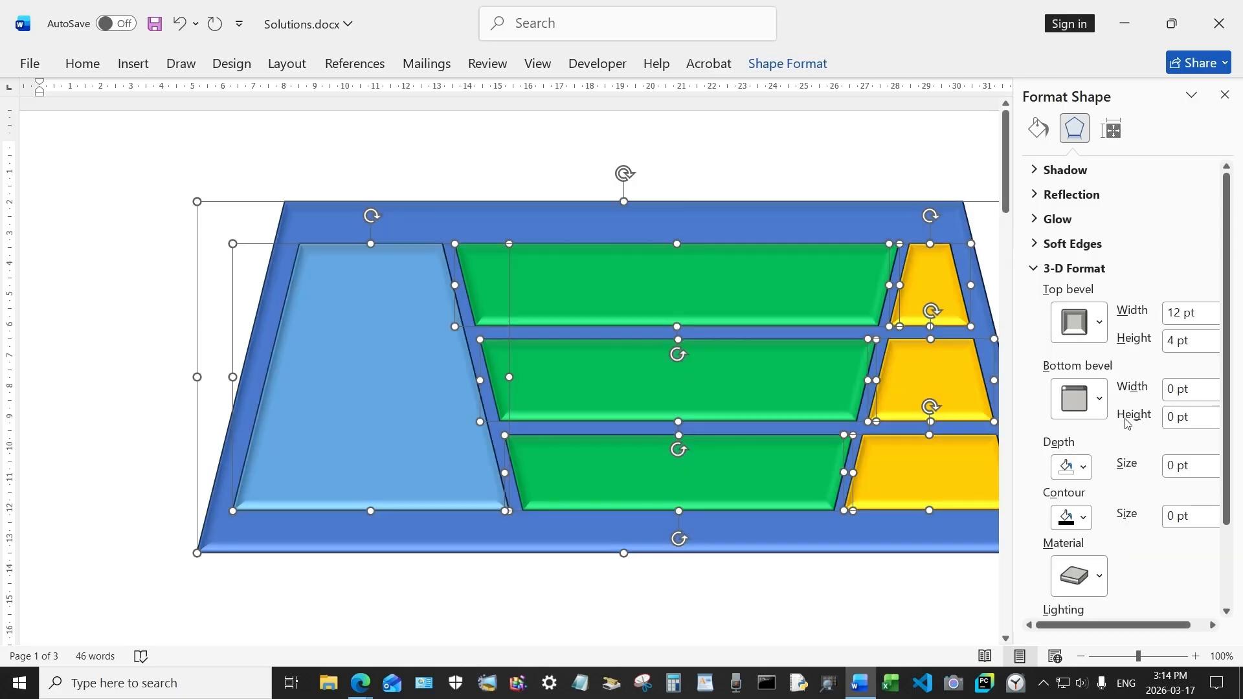
left_click(1100, 323)
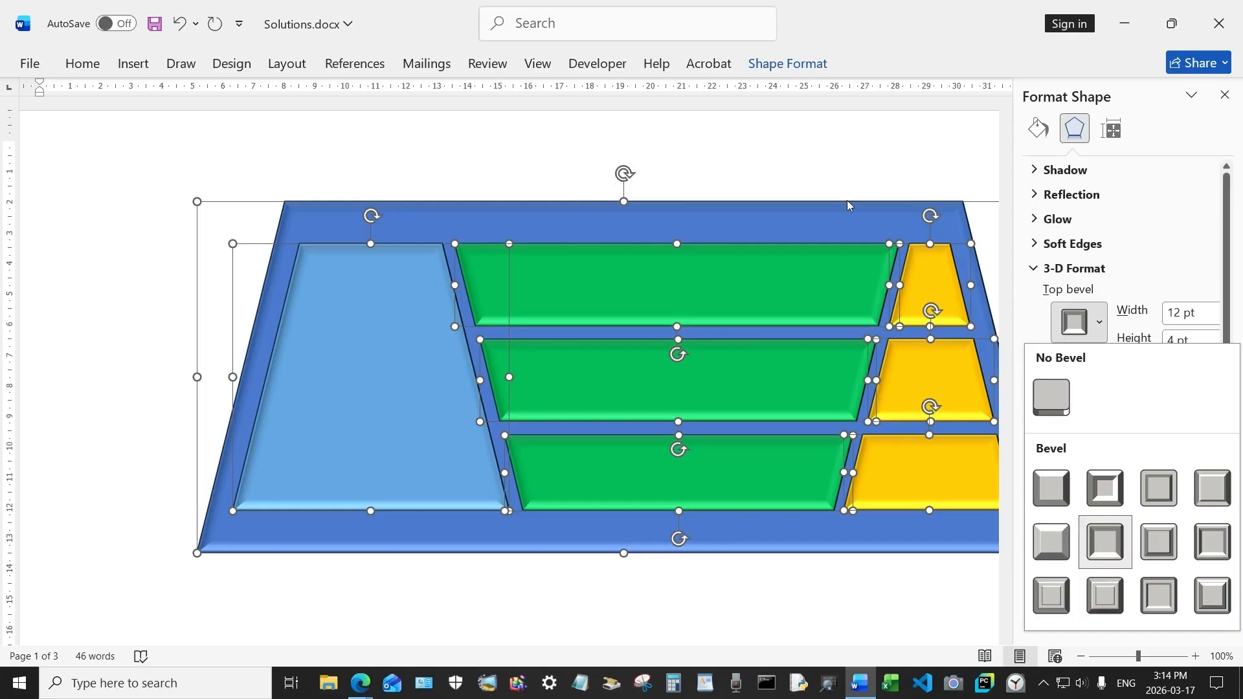
left_click(855, 152)
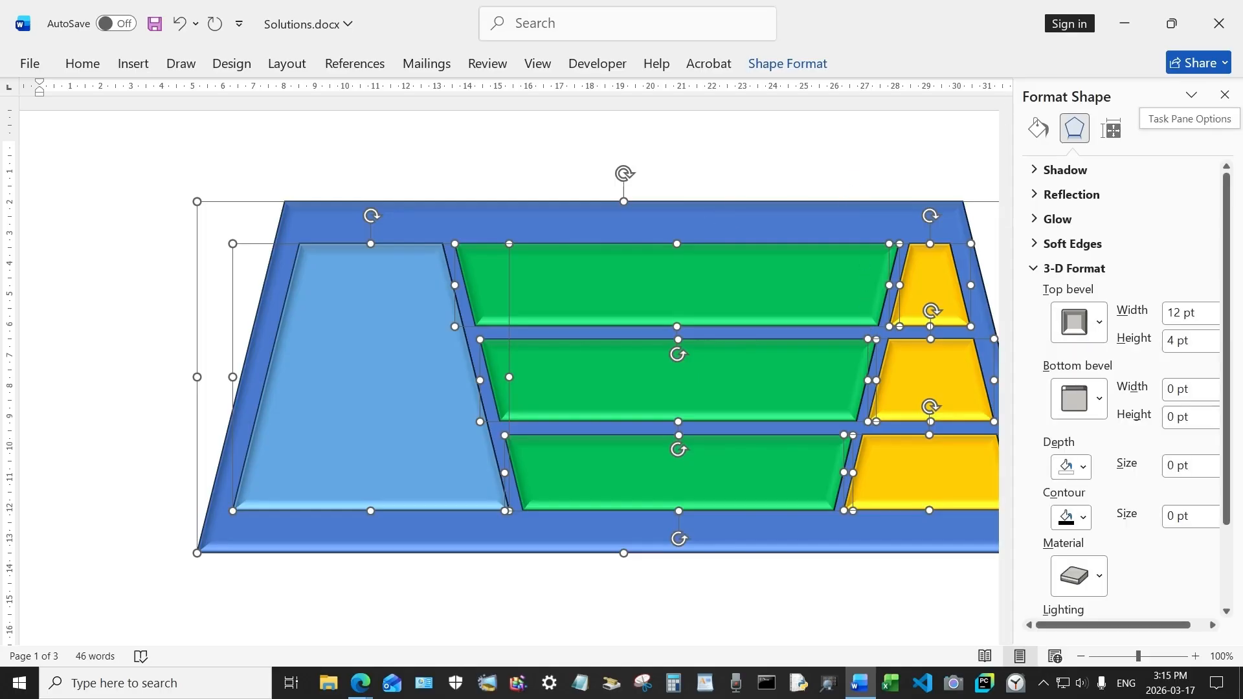
left_click(1224, 95)
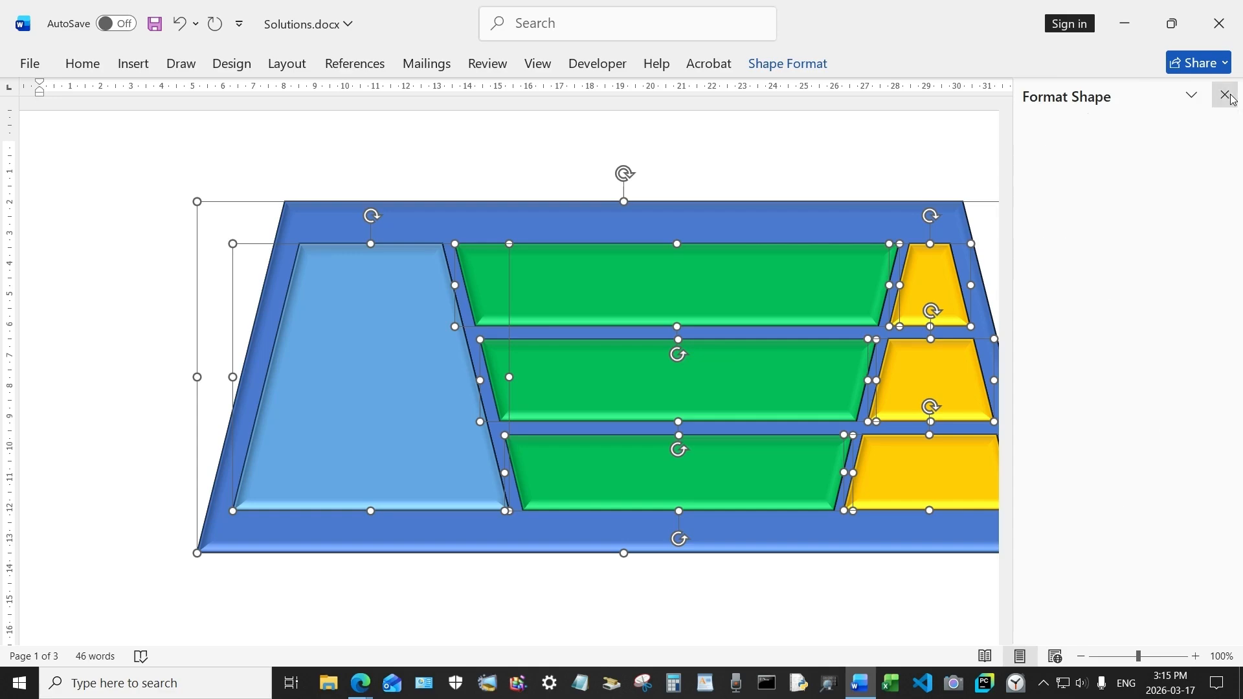
left_click(809, 179)
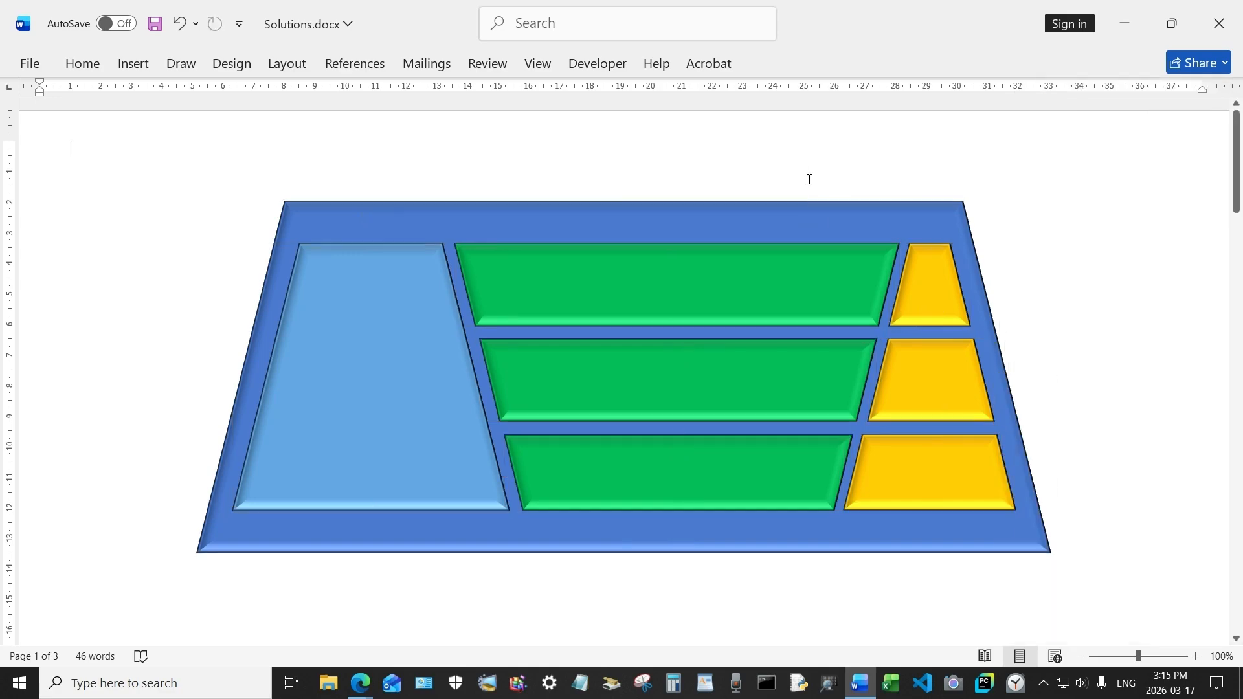
Step: Give the light-blue left trapezoid a gradient fill
right_click(777, 223)
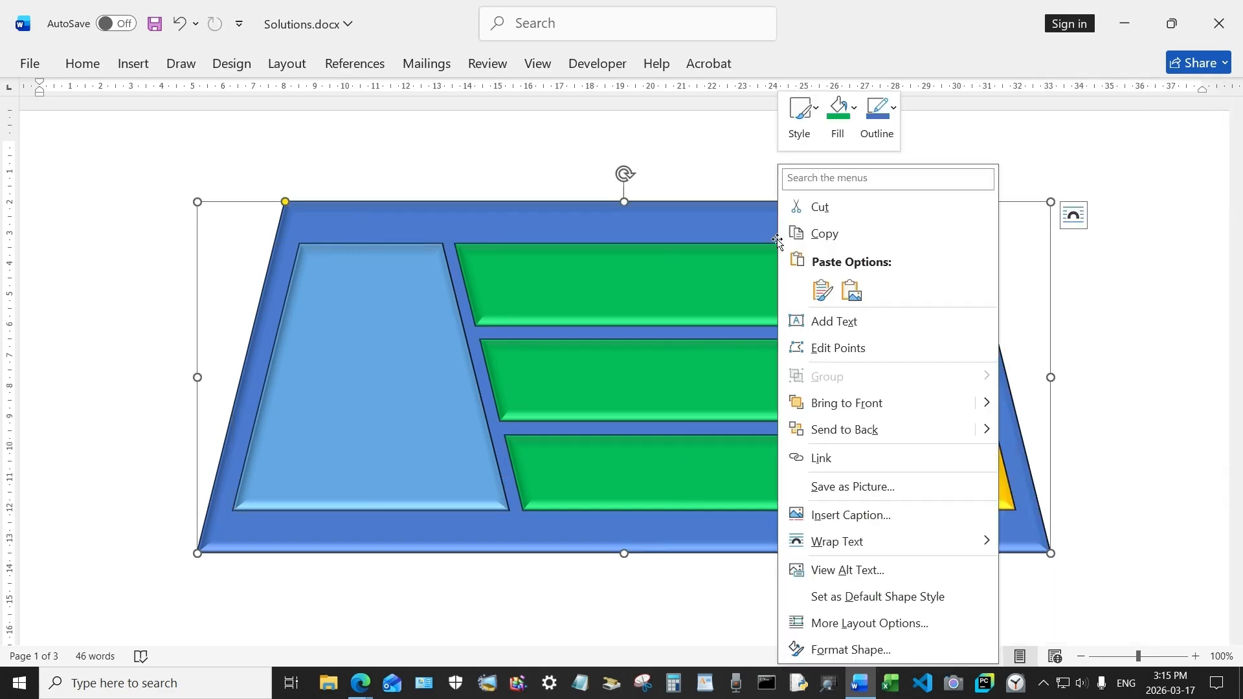
left_click(849, 649)
left_click(1077, 136)
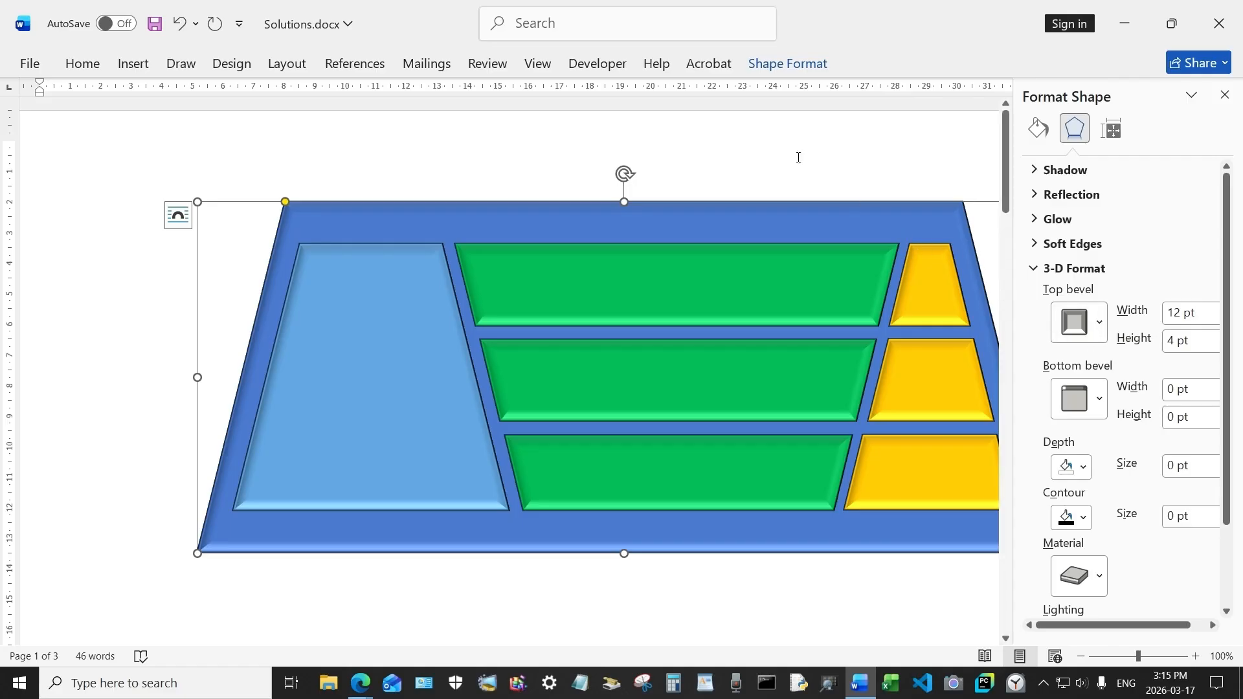
left_click(377, 384)
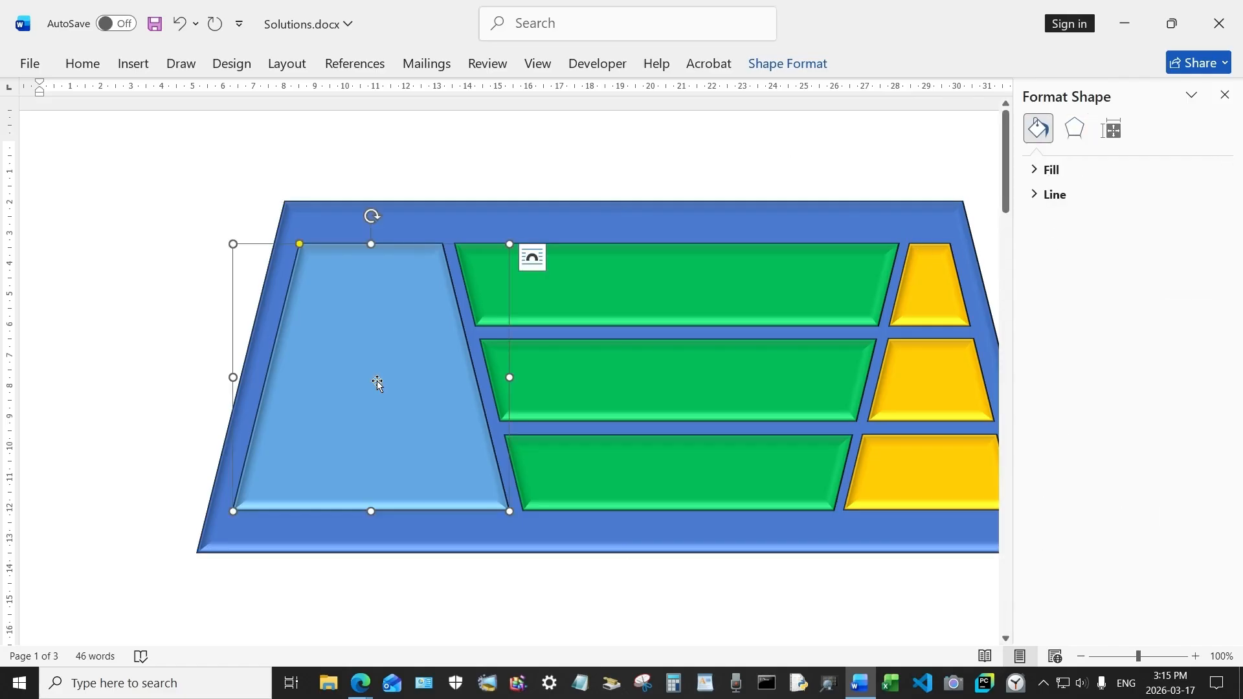
left_click(1034, 171)
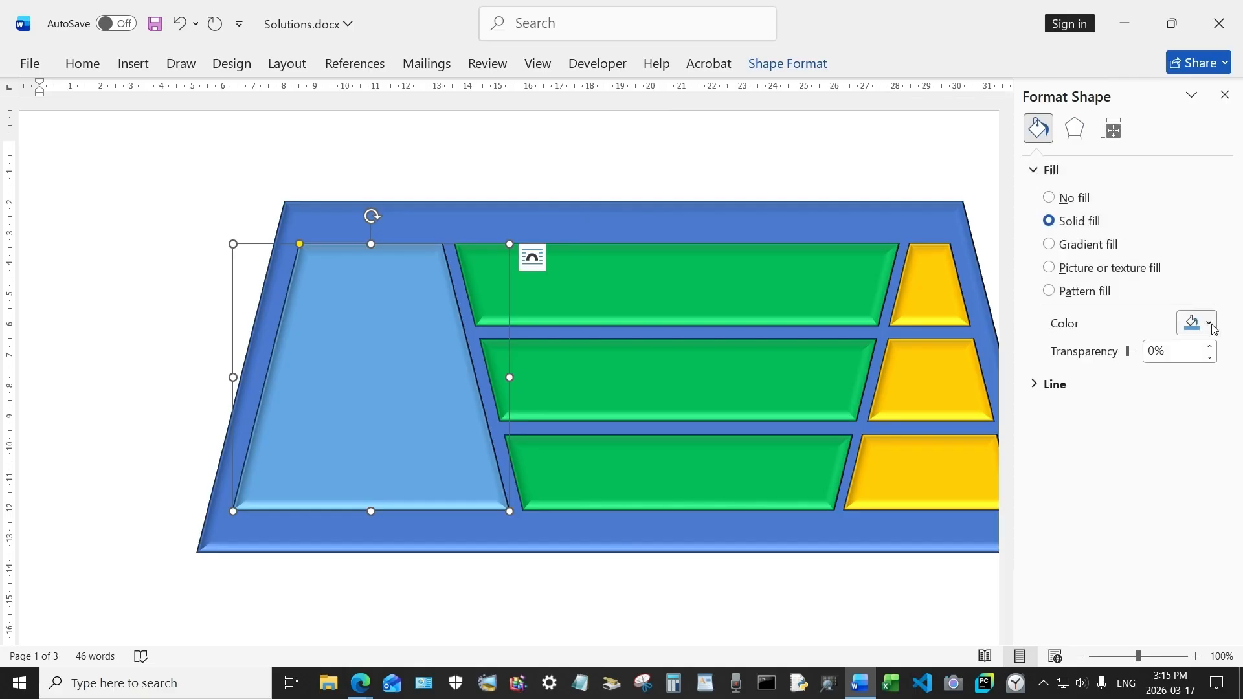
left_click(1078, 250)
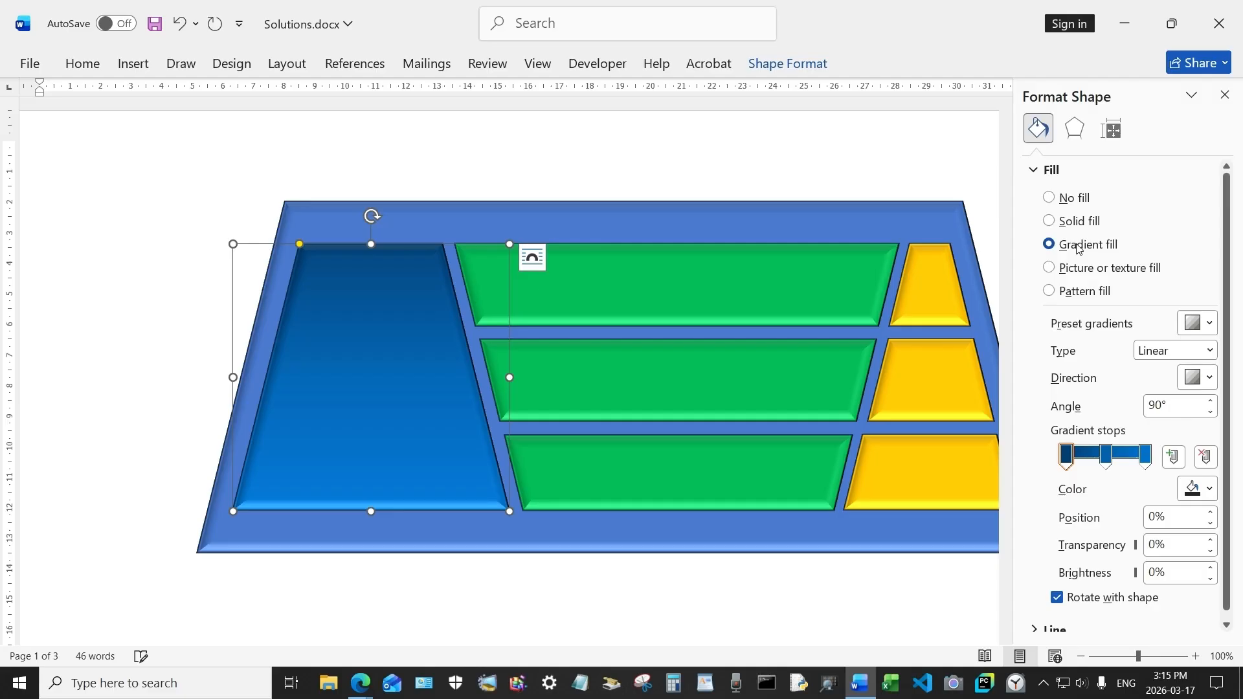
Step: Set the large background trapezoid's 3-D material to Metal
scroll(538, 422, "down", 2)
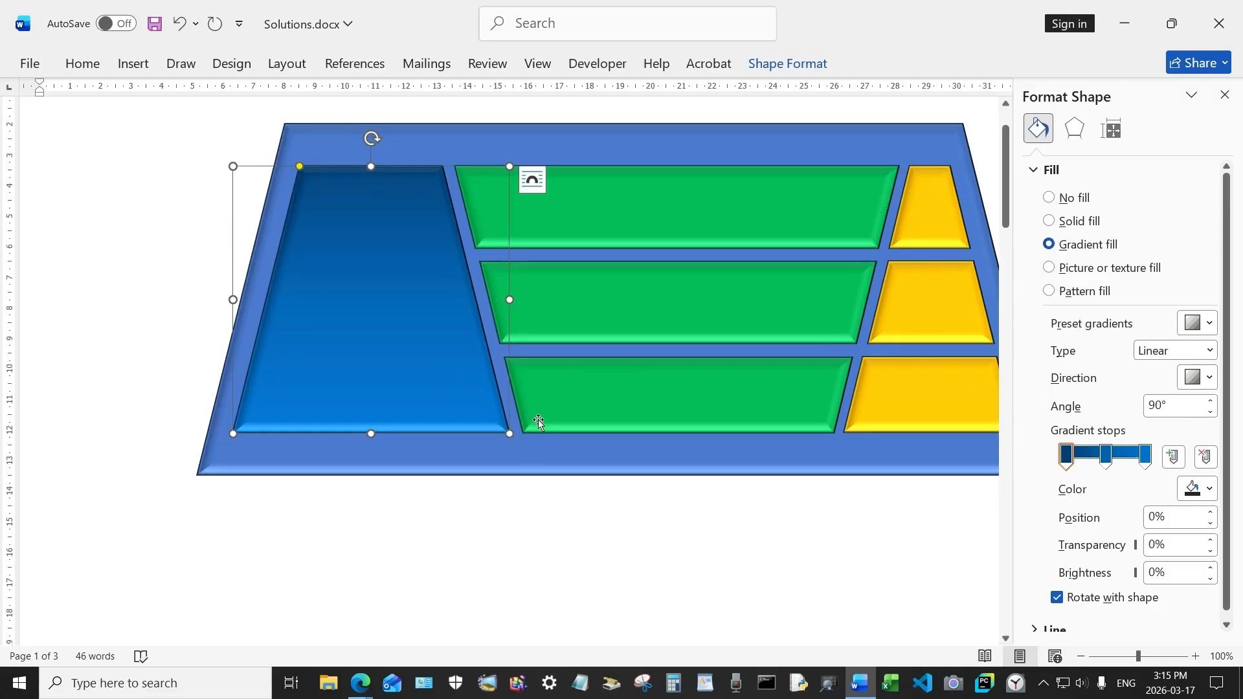
left_click(508, 457, "shift")
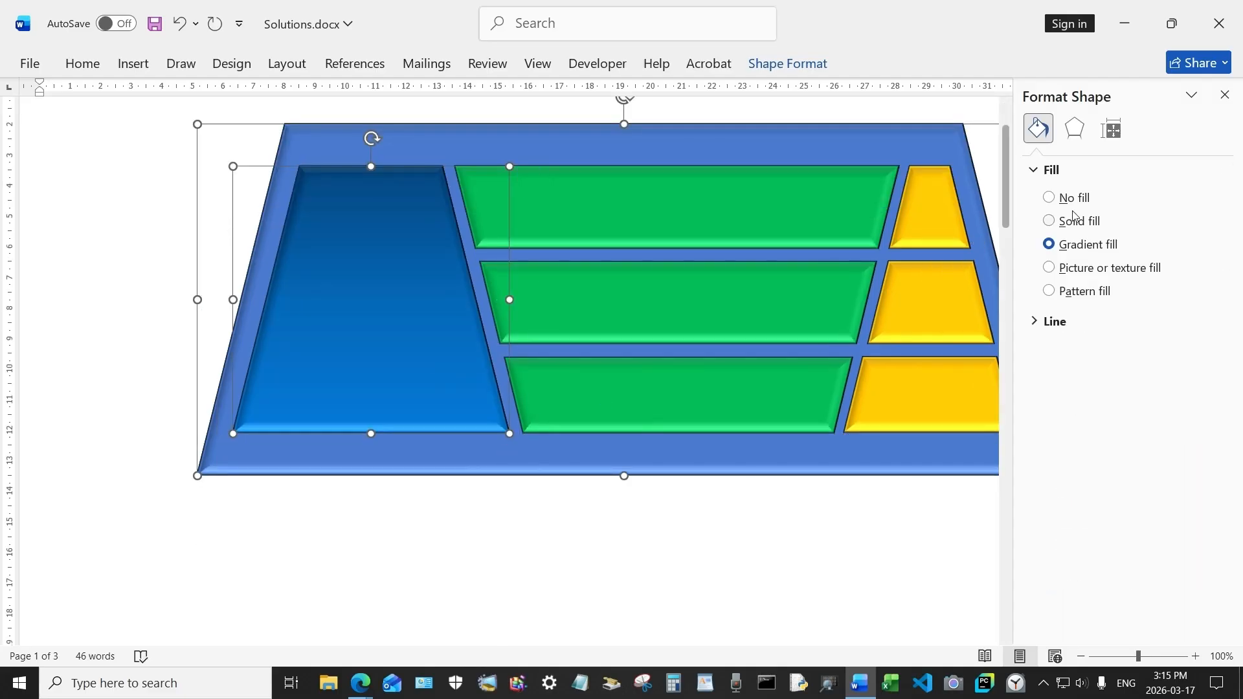
left_click(1076, 130)
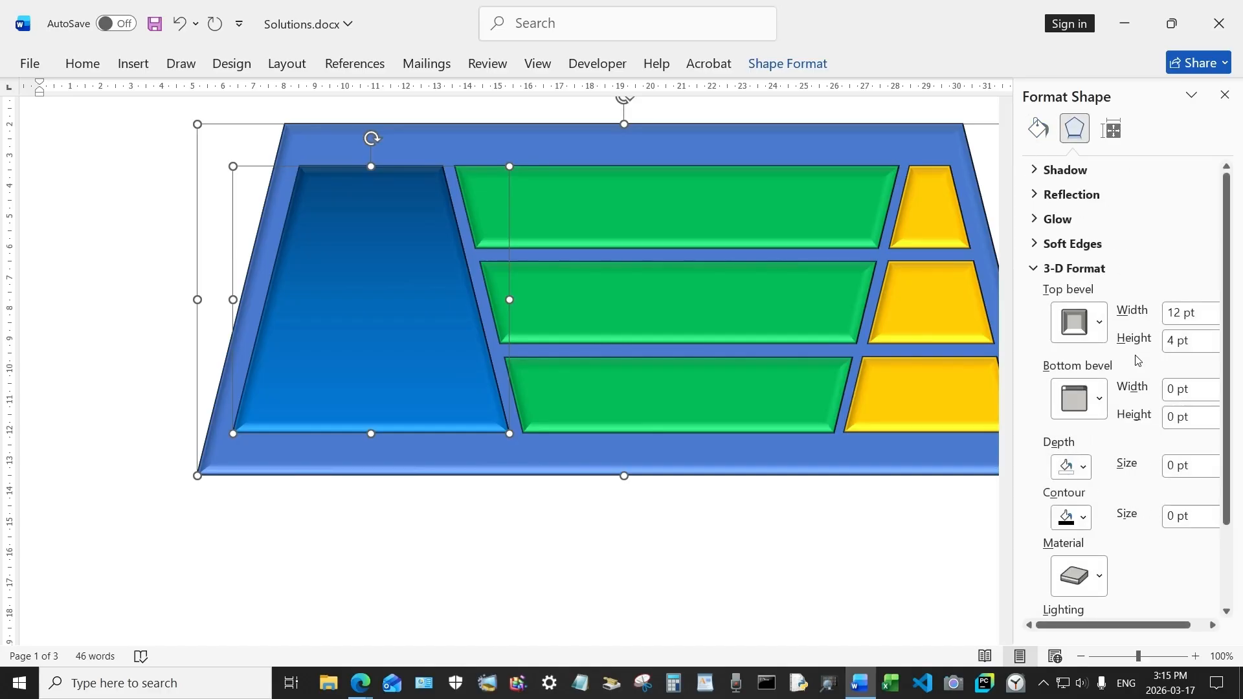
scroll(1137, 355, "down", 3)
left_click(1097, 477)
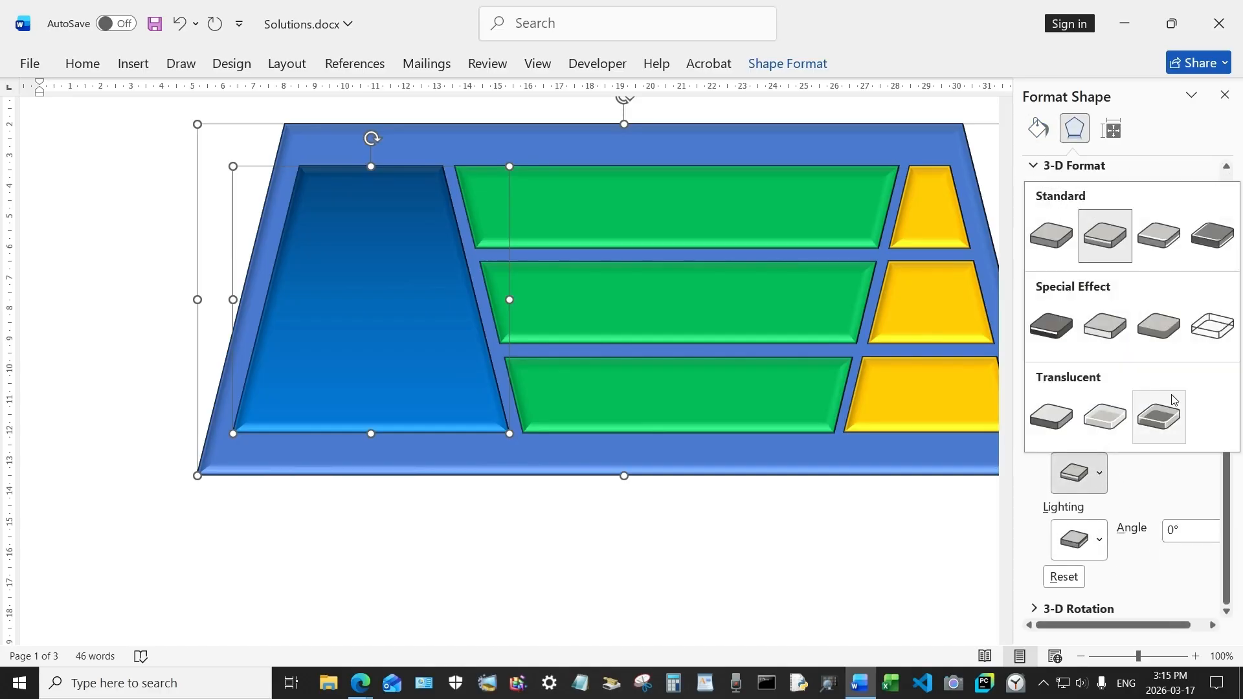
left_click(1215, 243)
left_click(698, 554)
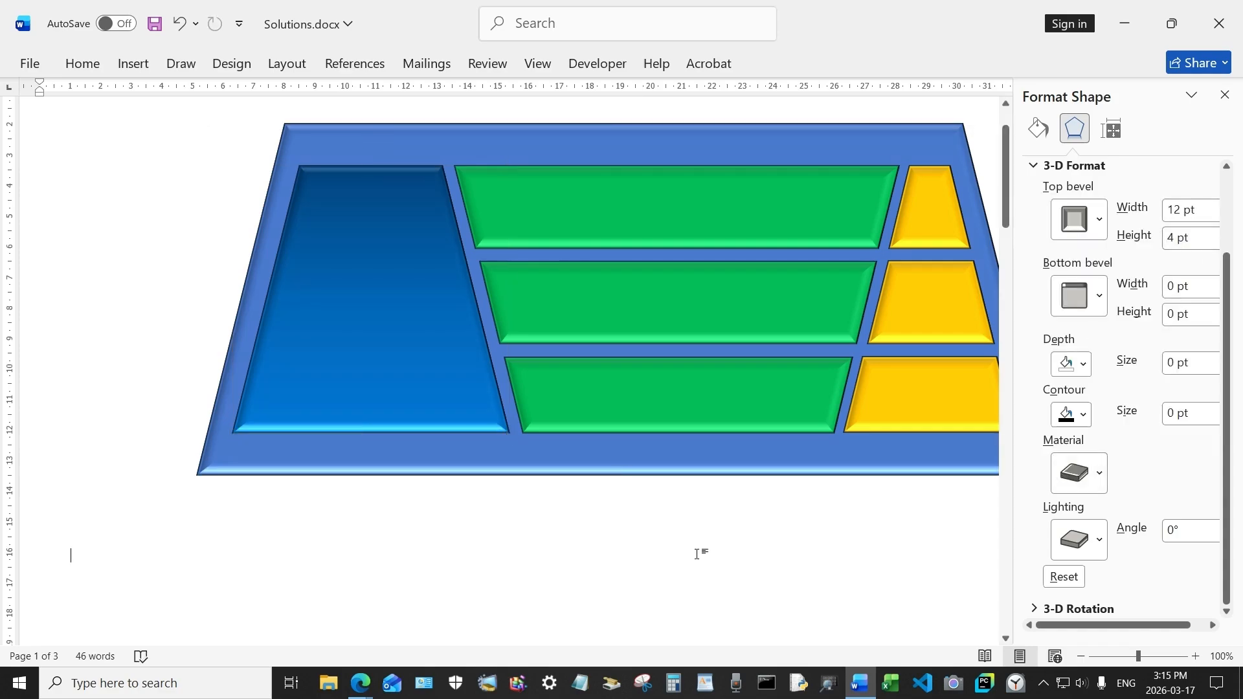
Step: Draw a text box below the diagram and enter "Low" and "Revenue" on two lines
scroll(697, 554, "down", 3)
scroll(697, 554, "up", 4)
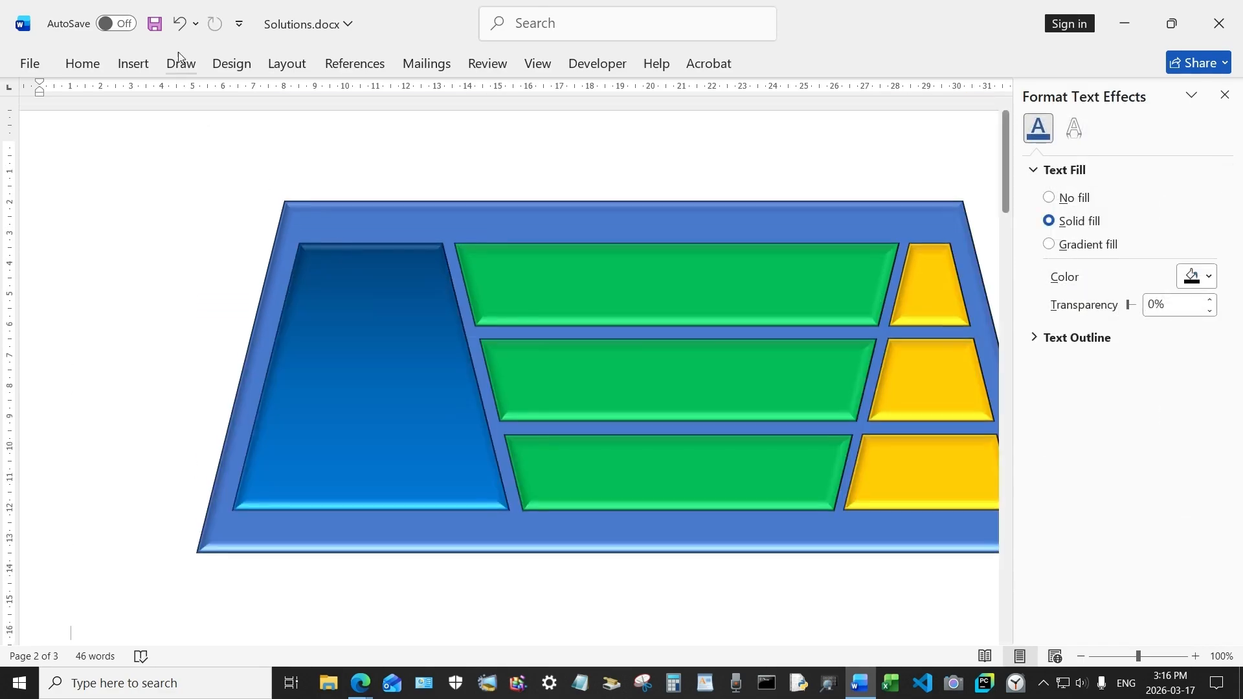
left_click(129, 65)
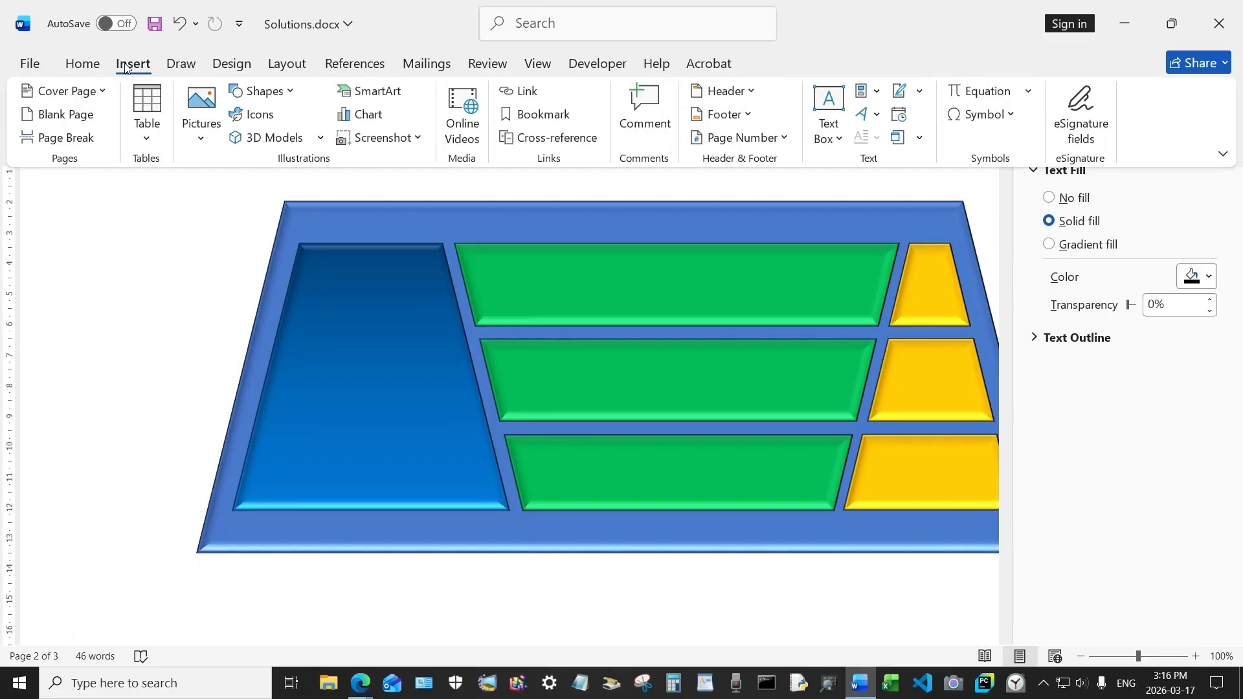
left_click(262, 91)
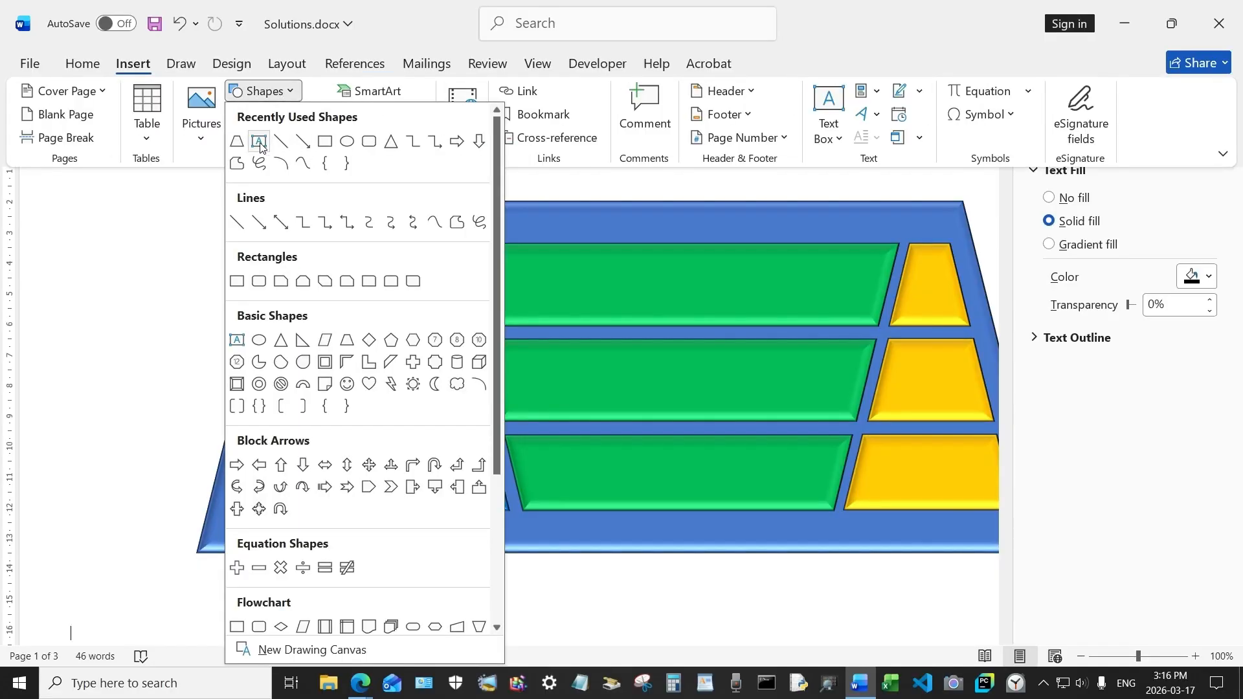
left_click(259, 142)
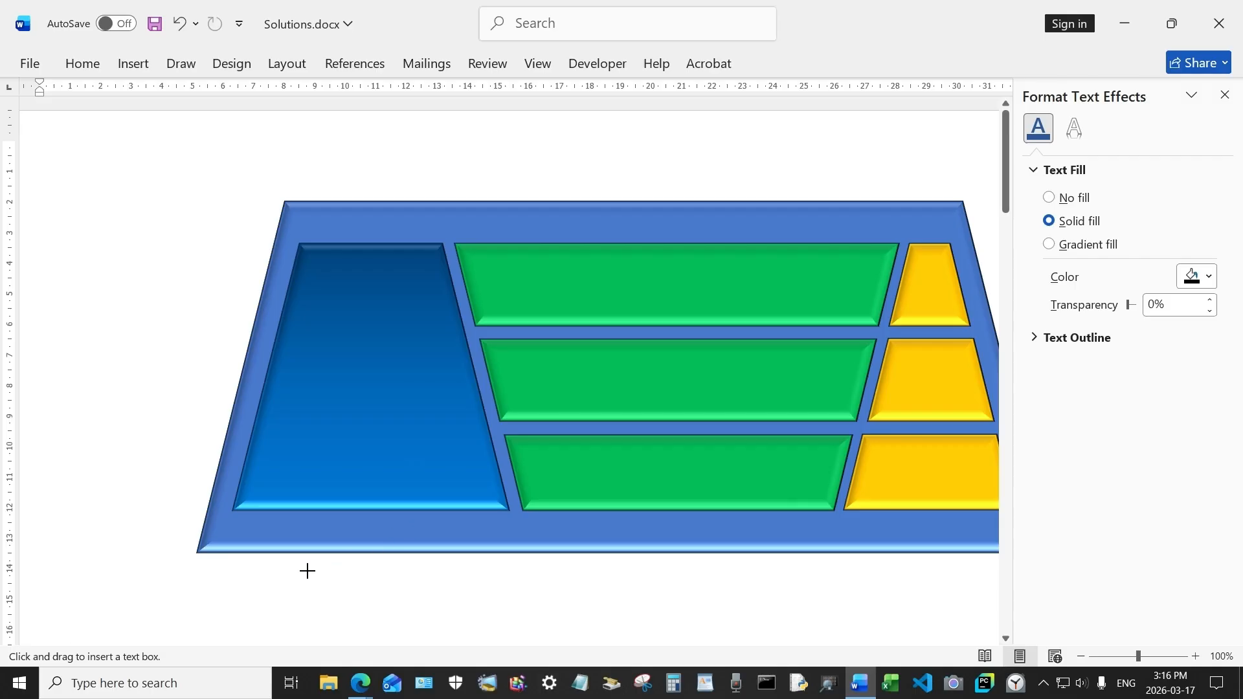
left_click_drag(306, 571, 584, 638)
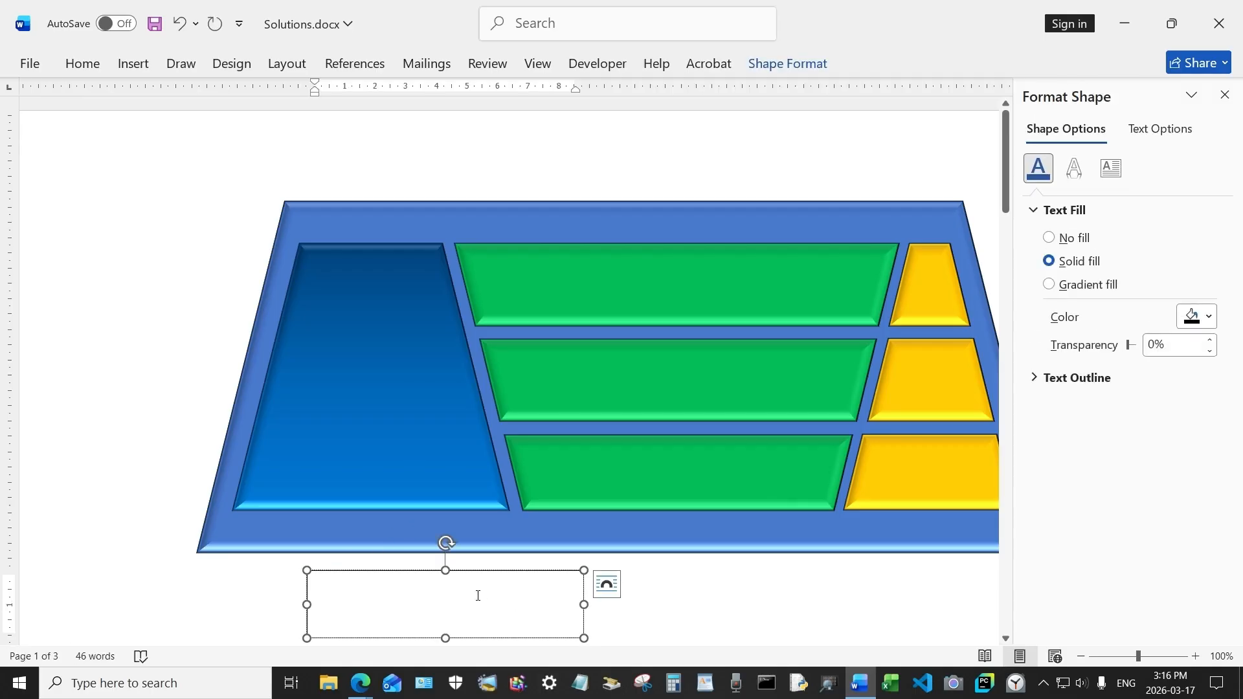
type("Low")
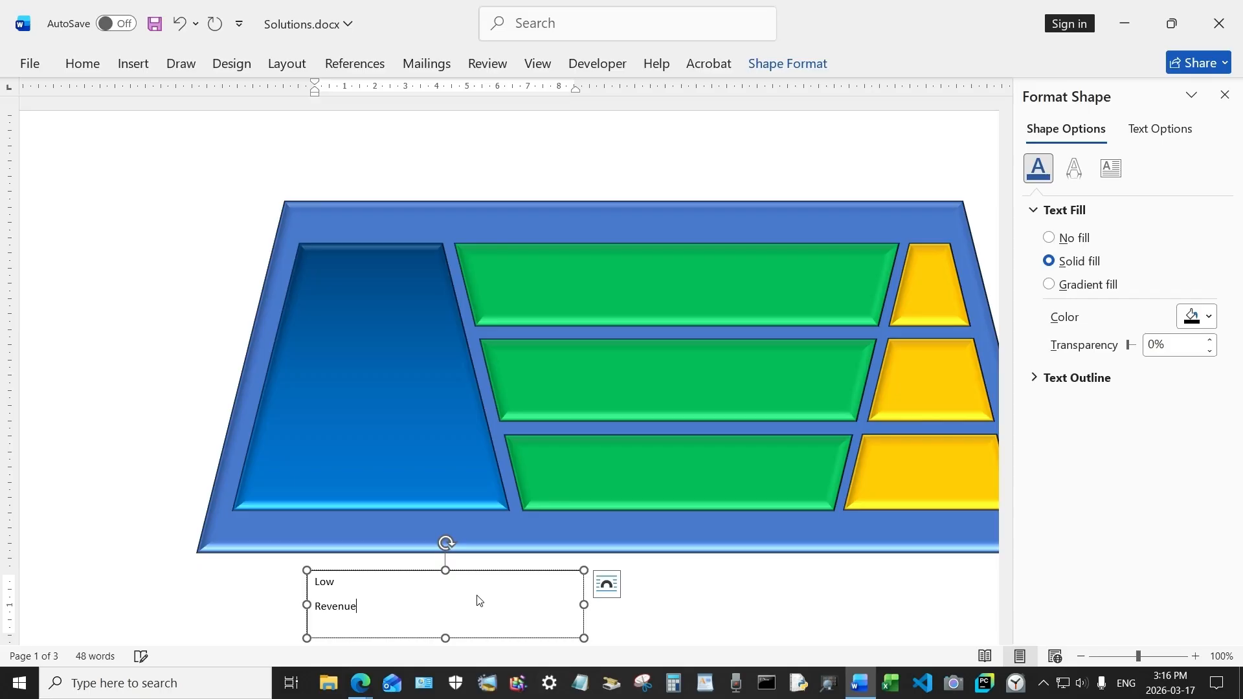
Step: Format the text box's text in Arial Black and center it
left_click_drag(372, 610, 304, 582)
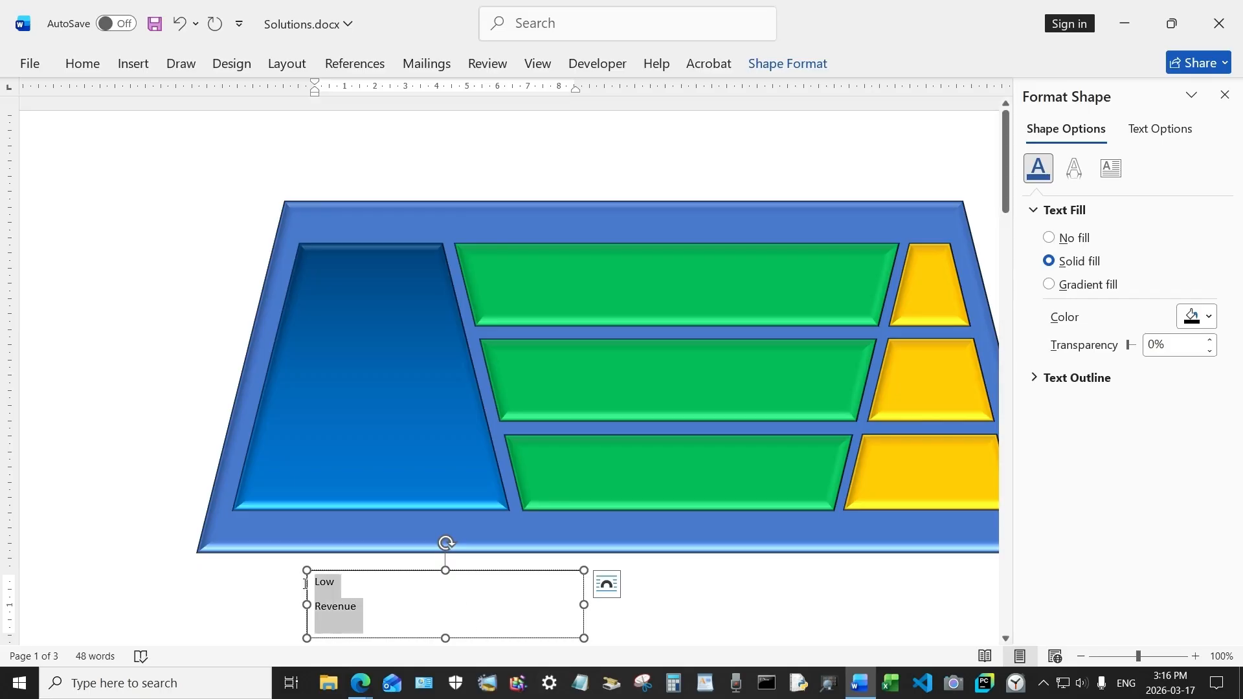
left_click(401, 526)
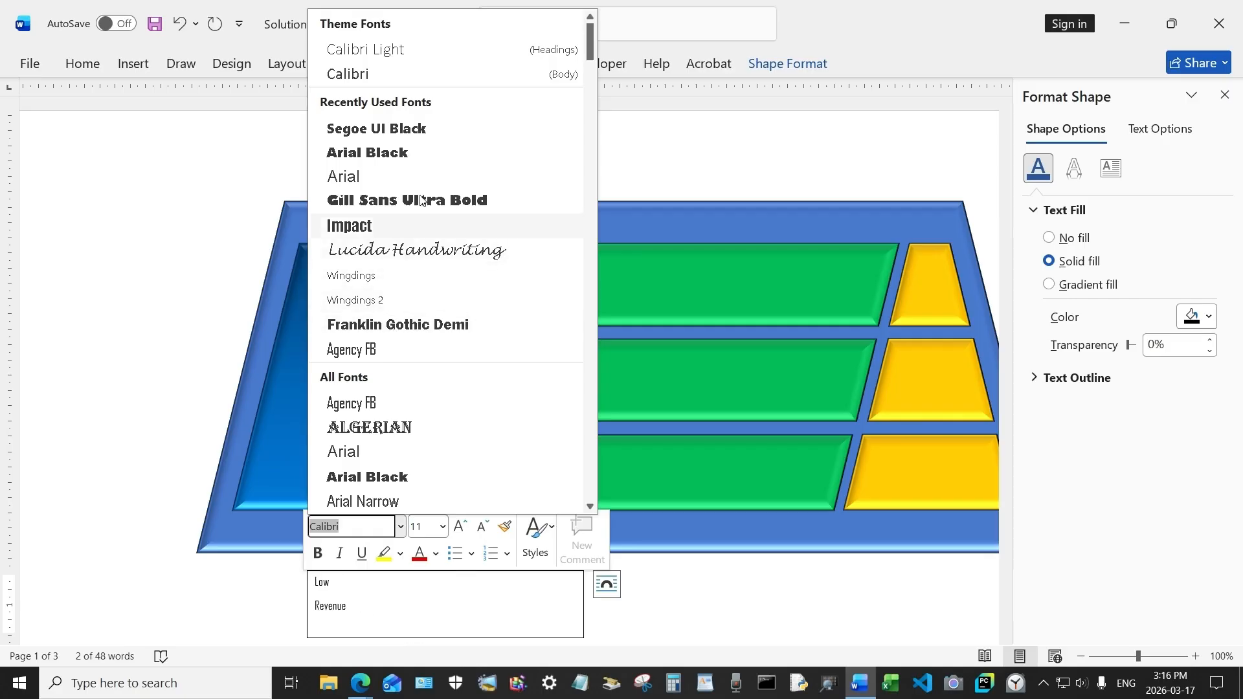
left_click(367, 153)
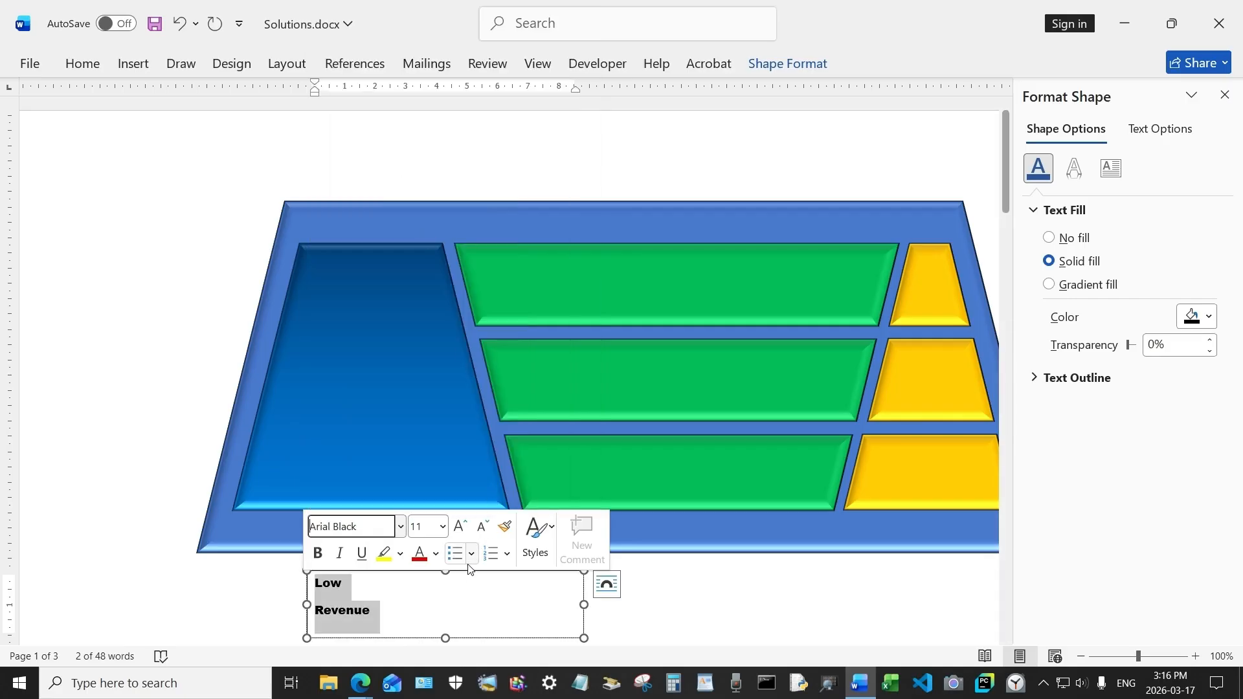
left_click(83, 64)
left_click(405, 125)
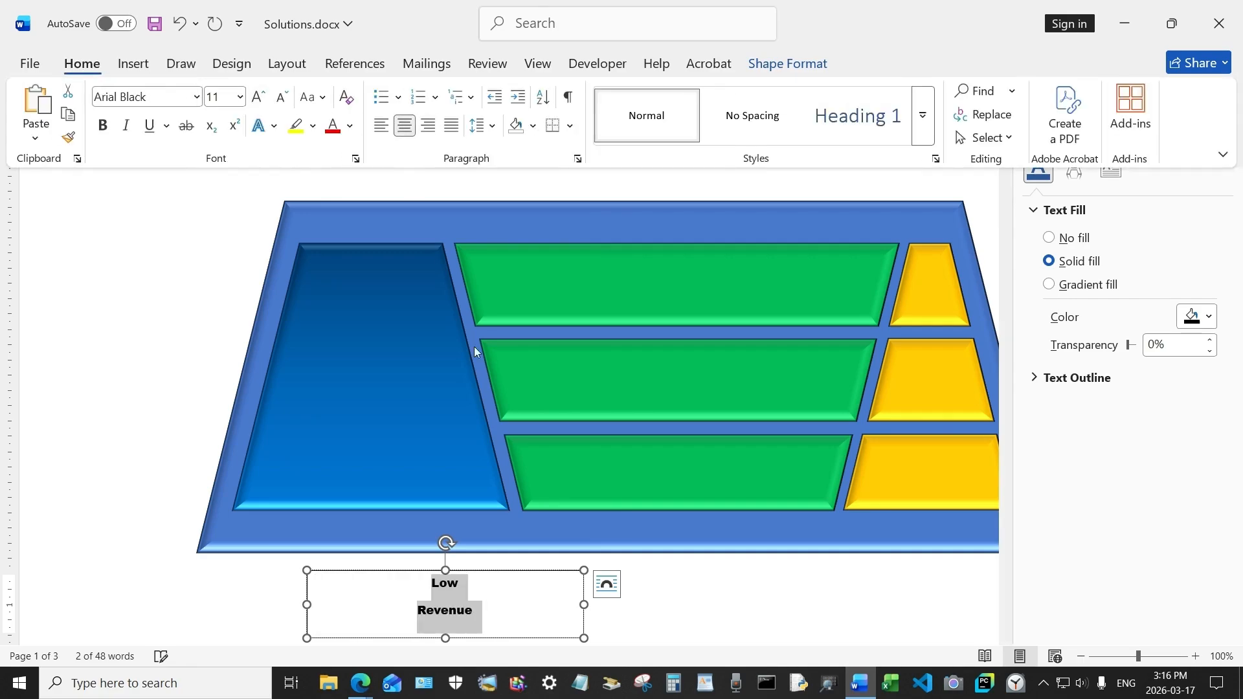
Step: Set the text box's layout to fix its position on the page
left_click(607, 584)
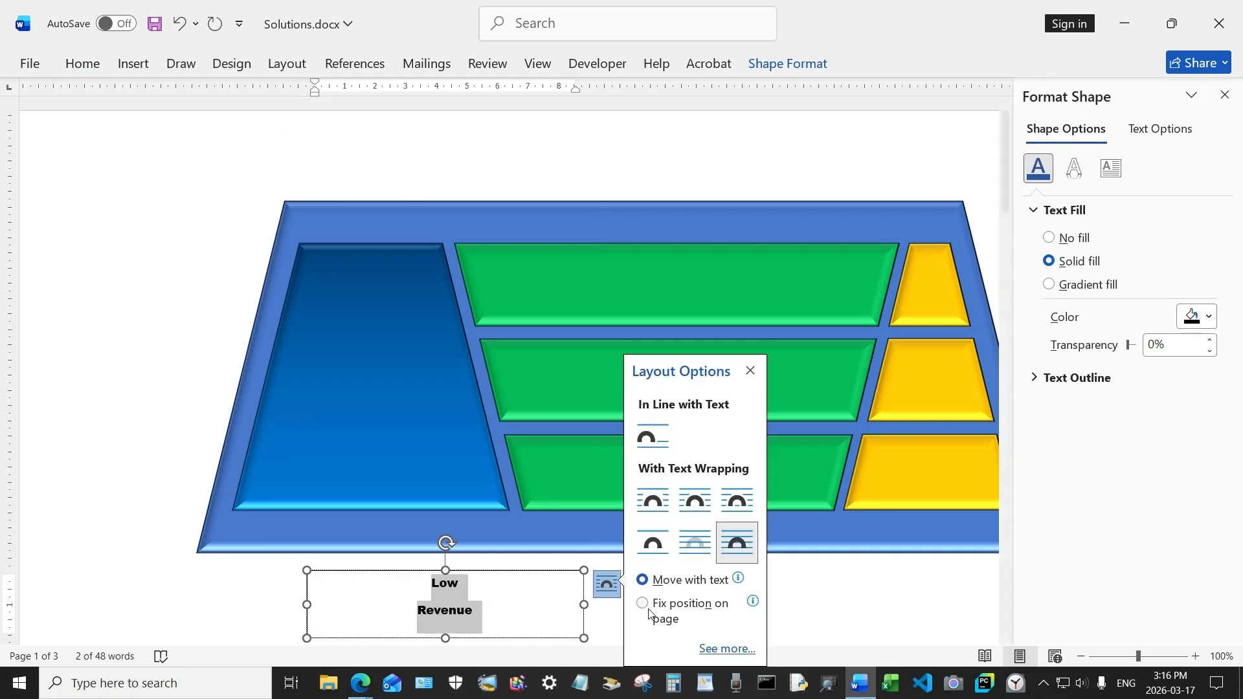
left_click(642, 603)
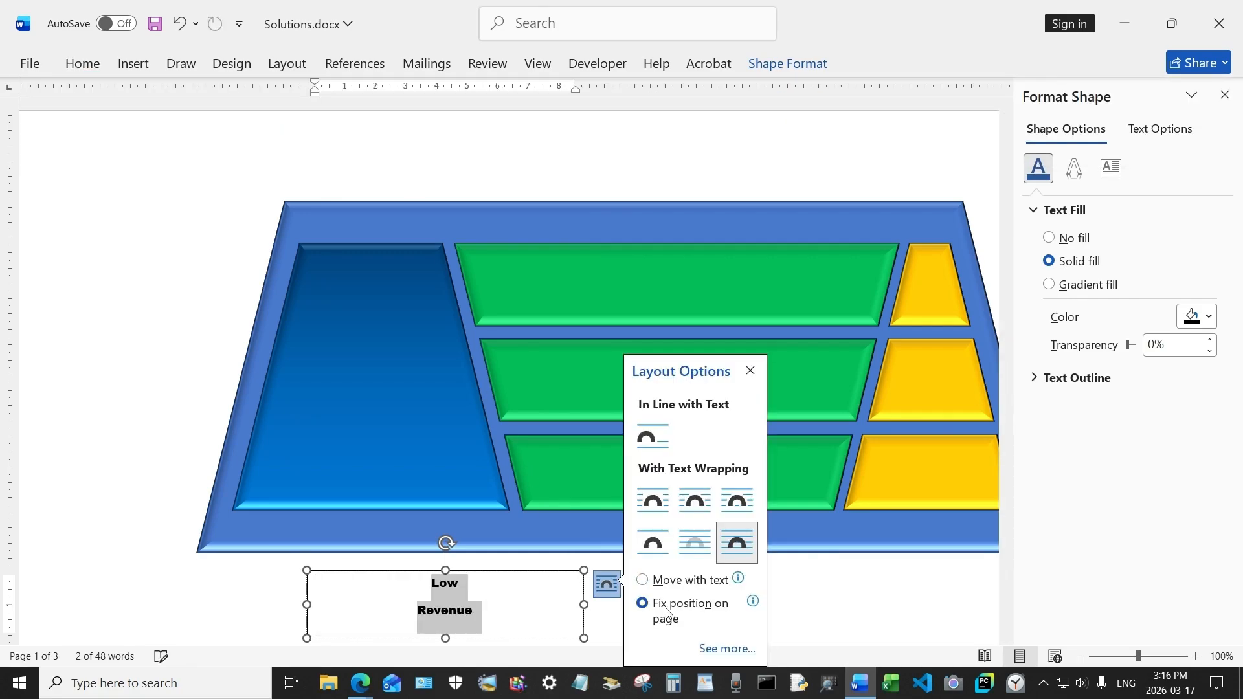
left_click(787, 63)
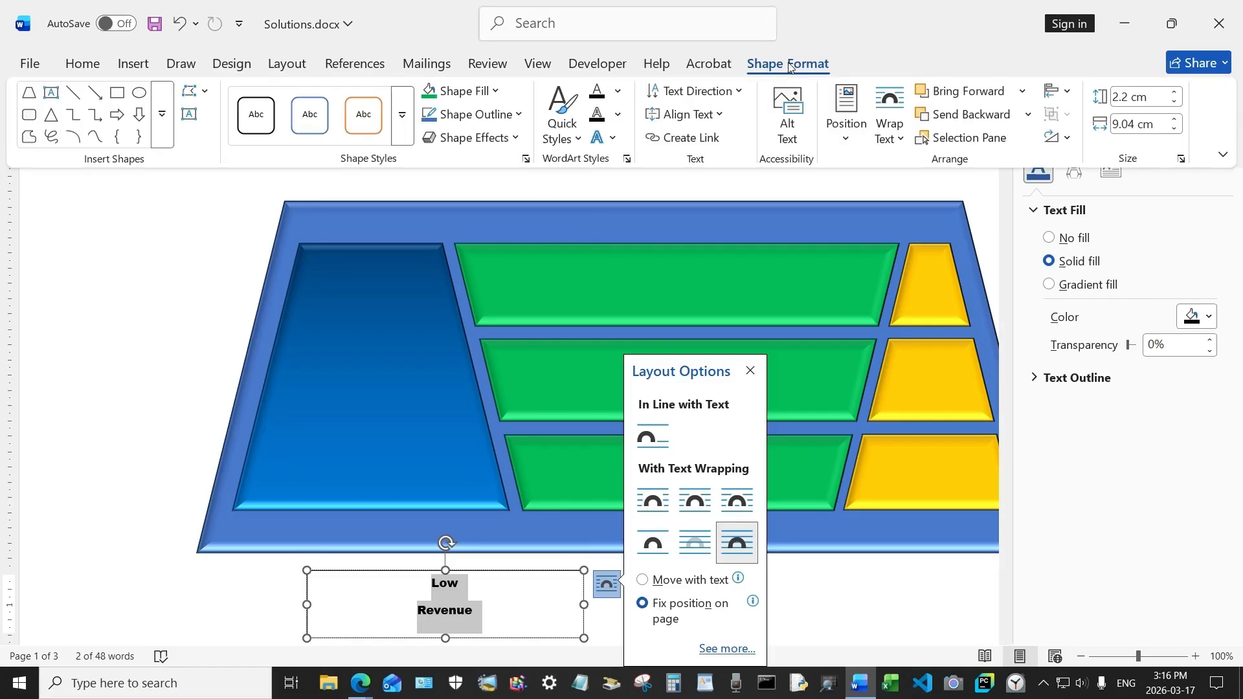
Step: Remove the text box's shape fill and shape outline
left_click(487, 91)
left_click(479, 407)
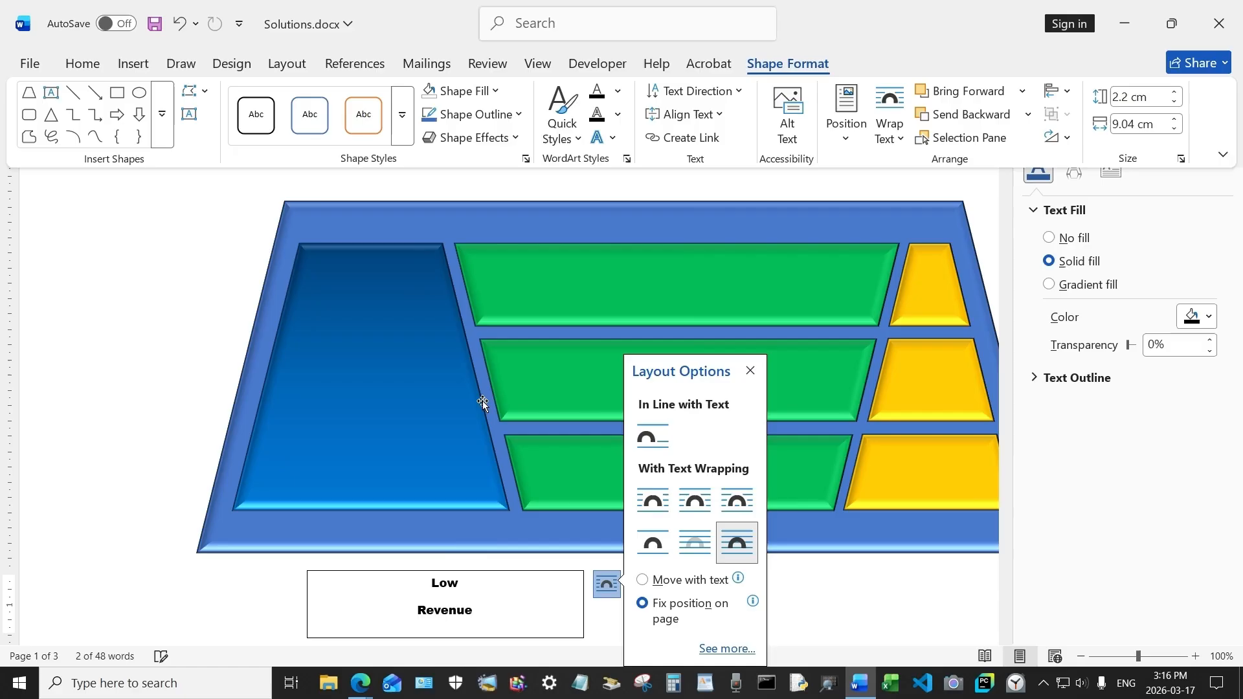
left_click(476, 114)
left_click(488, 437)
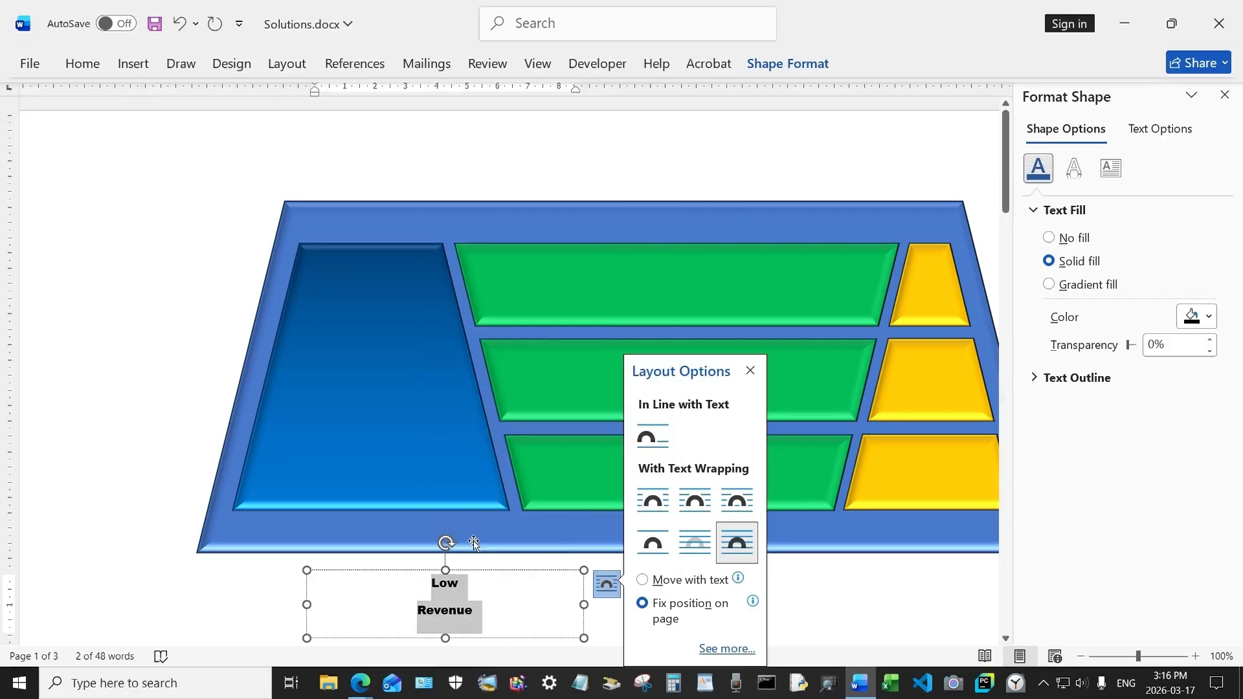
Step: Move the text box onto the dark blue trapezoid and set its text size to 26 pt
left_click_drag(472, 576, 402, 380)
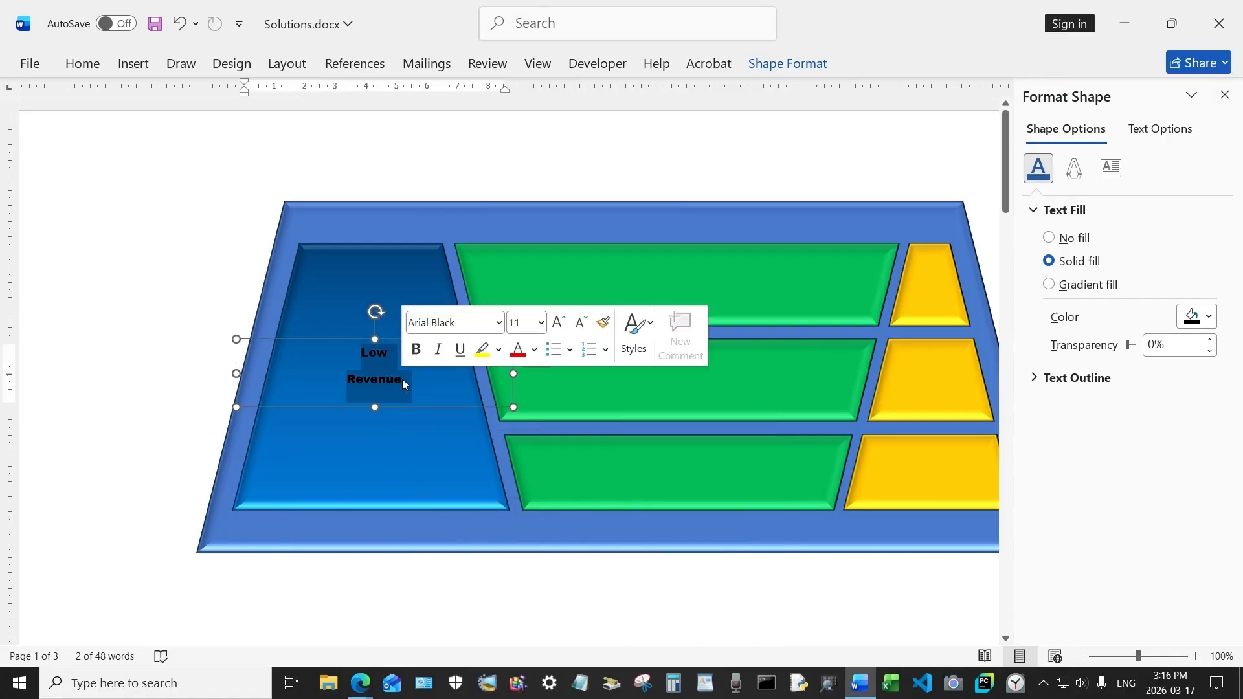
left_click(541, 323)
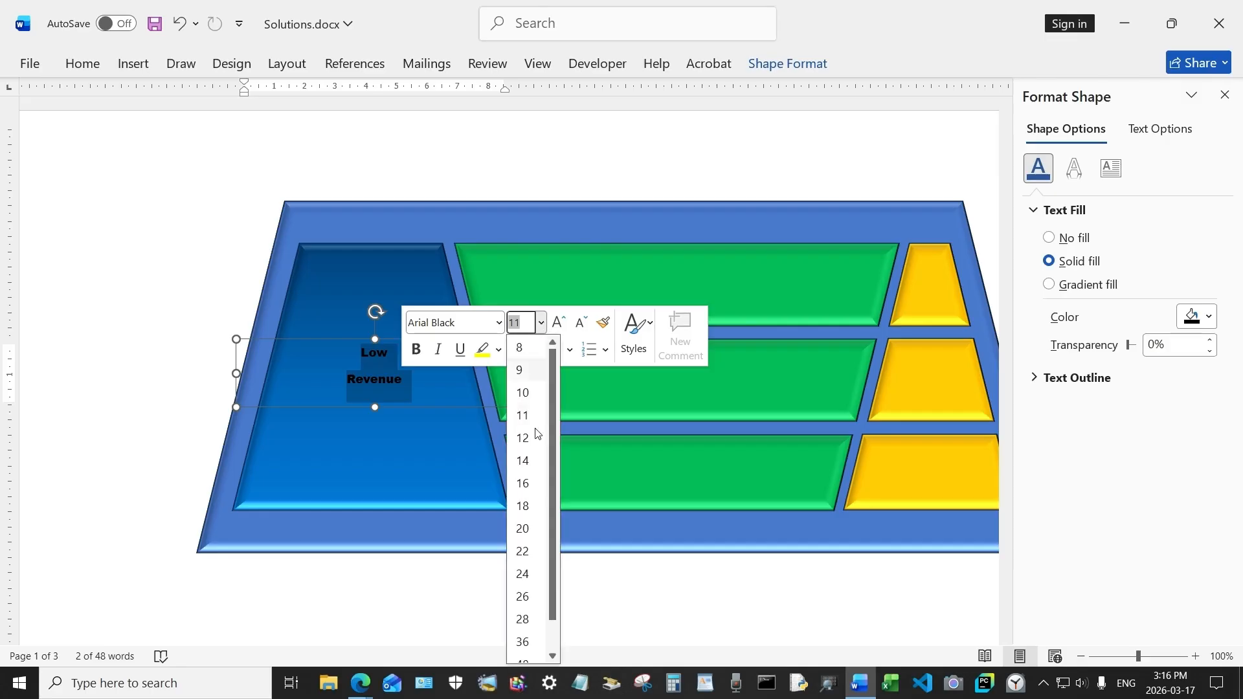
left_click(524, 597)
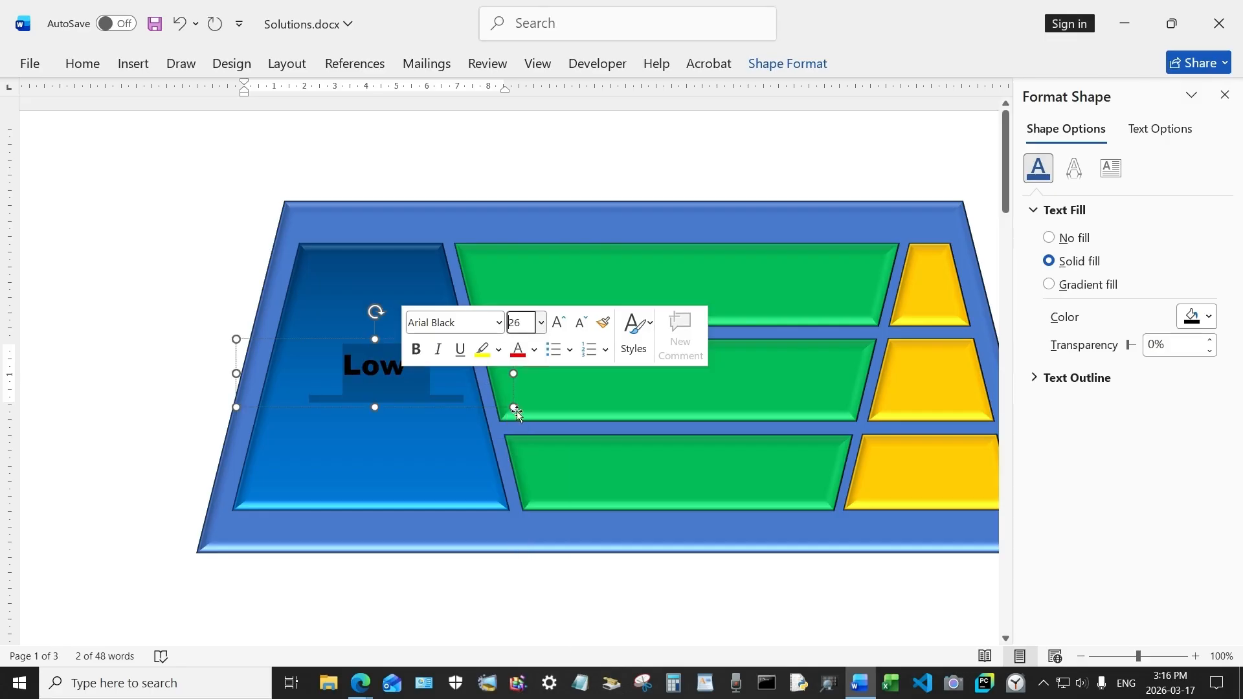
Step: Enlarge and reposition the label box inside the blue trapezoid, and set its text size to 32 pt
left_click_drag(514, 408, 509, 465)
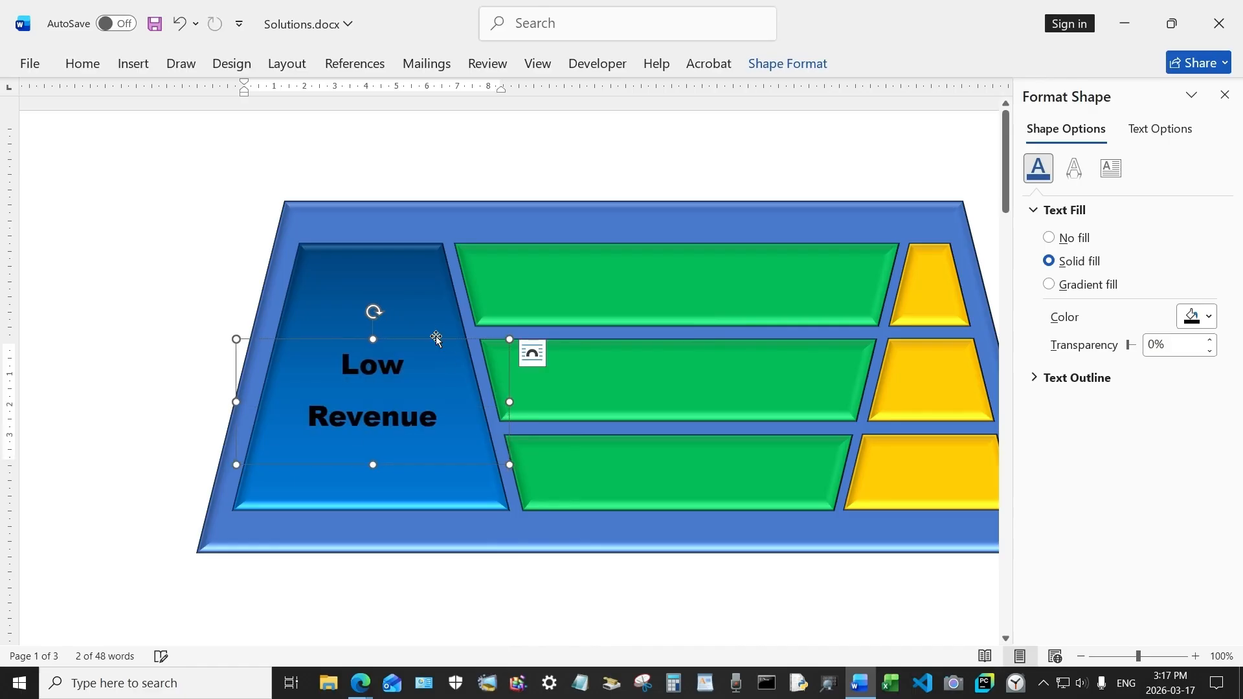
left_click_drag(433, 341, 437, 319)
left_click_drag(365, 388, 330, 336)
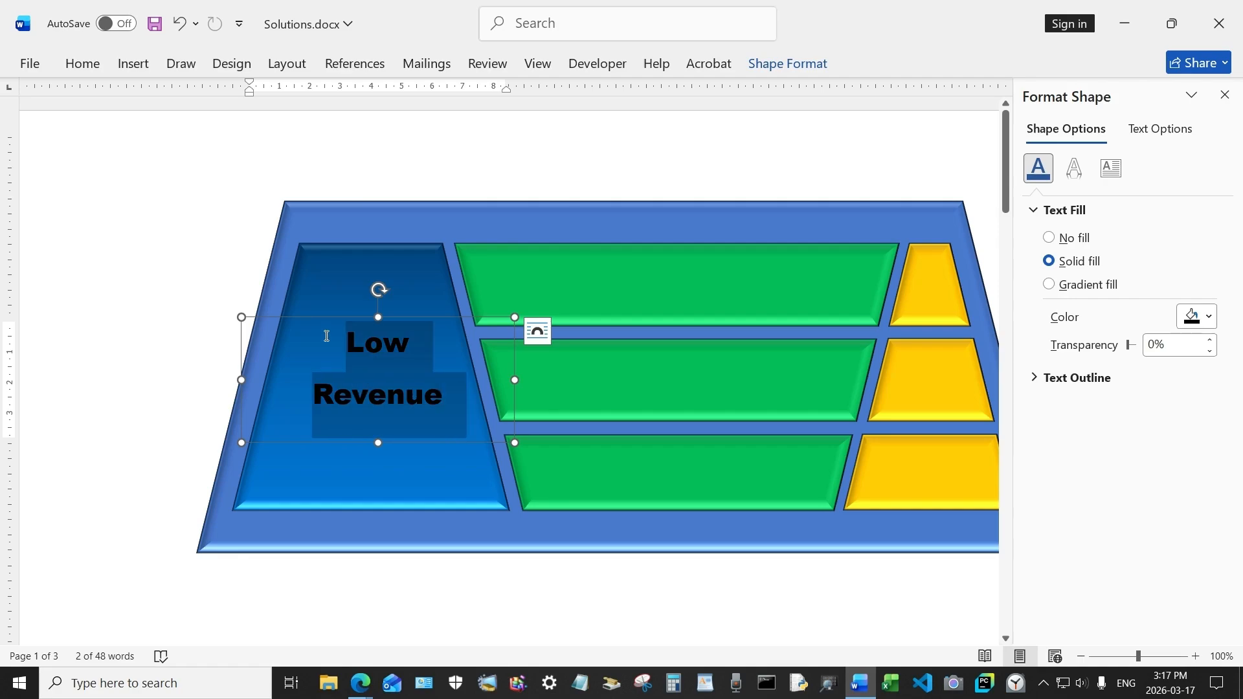
left_click(464, 281)
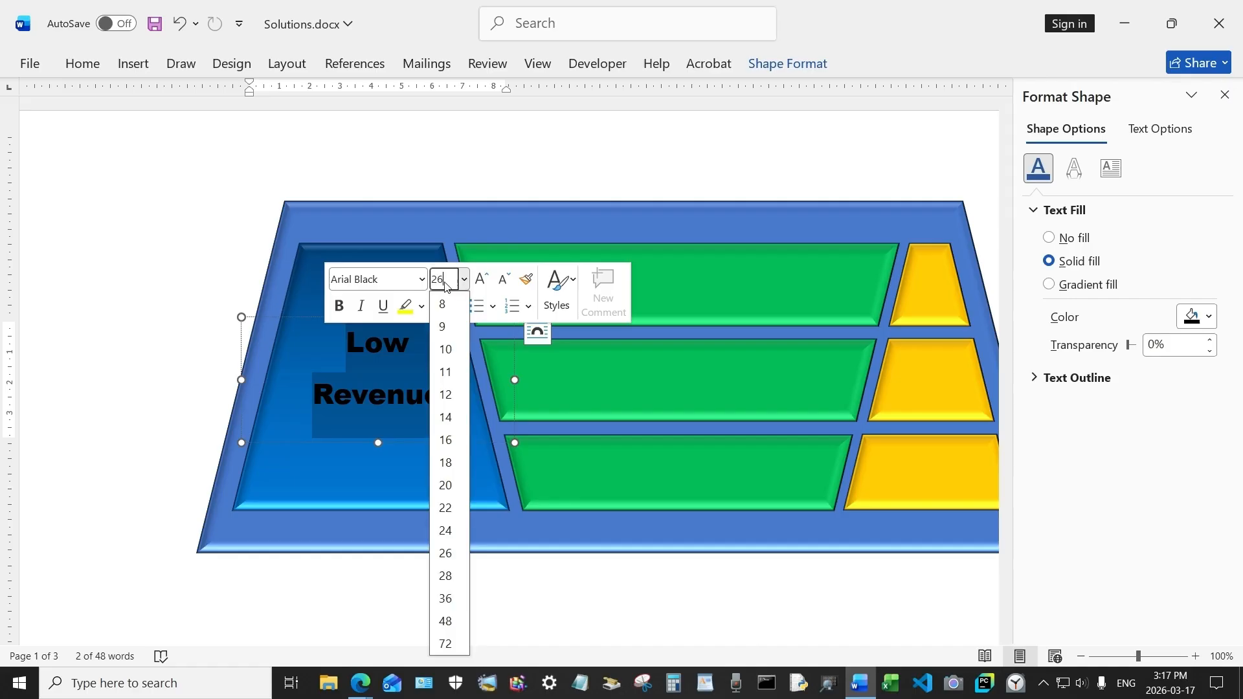
left_click_drag(445, 285, 427, 286)
type("32")
key("Return")
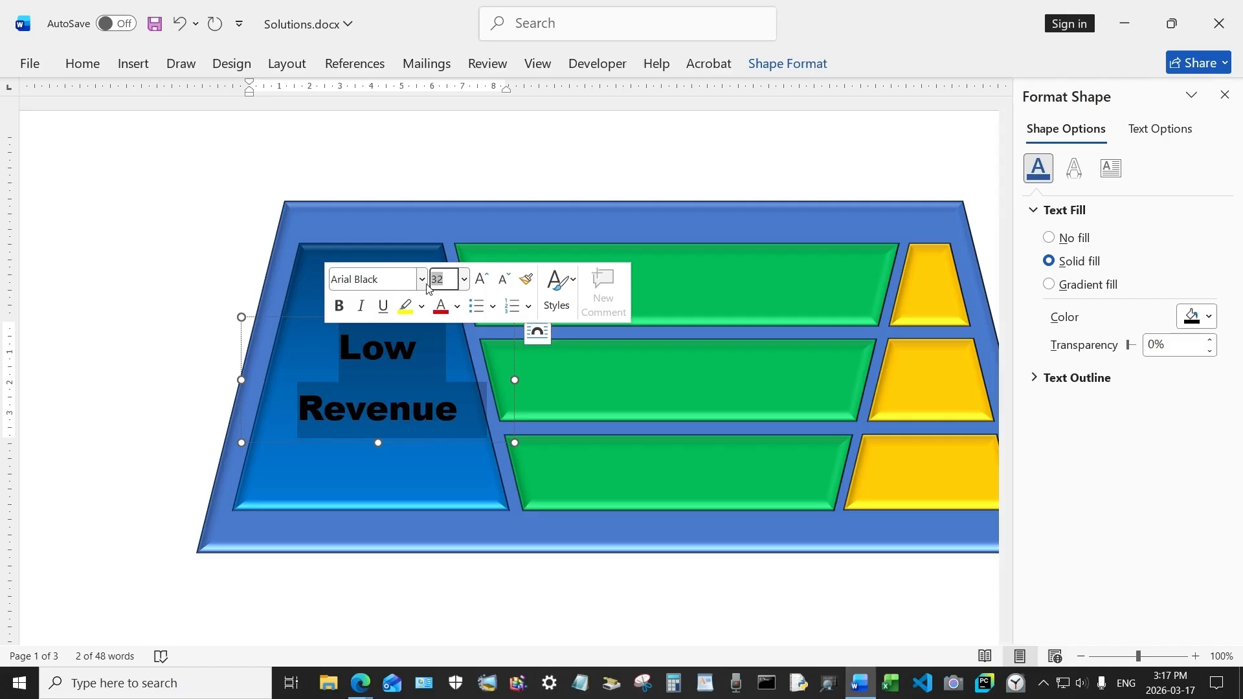
Step: Color the Low Revenue text near-white and apply a shadow text effect to it
left_click(458, 307)
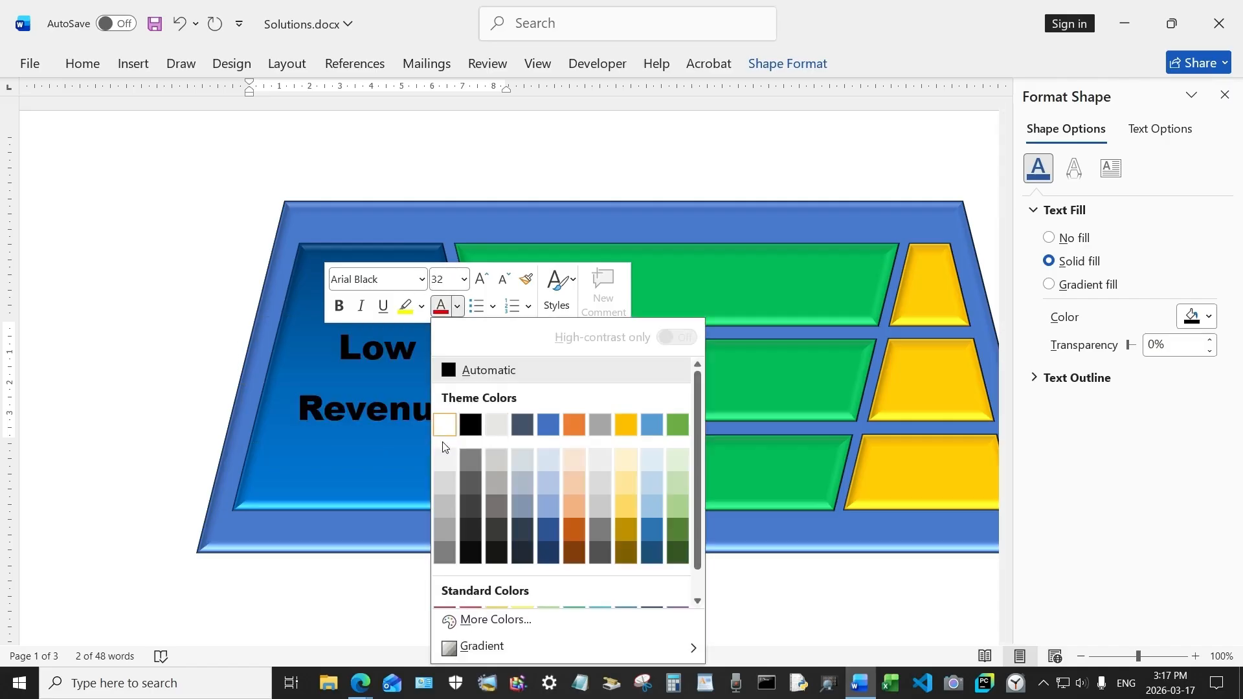
left_click(447, 459)
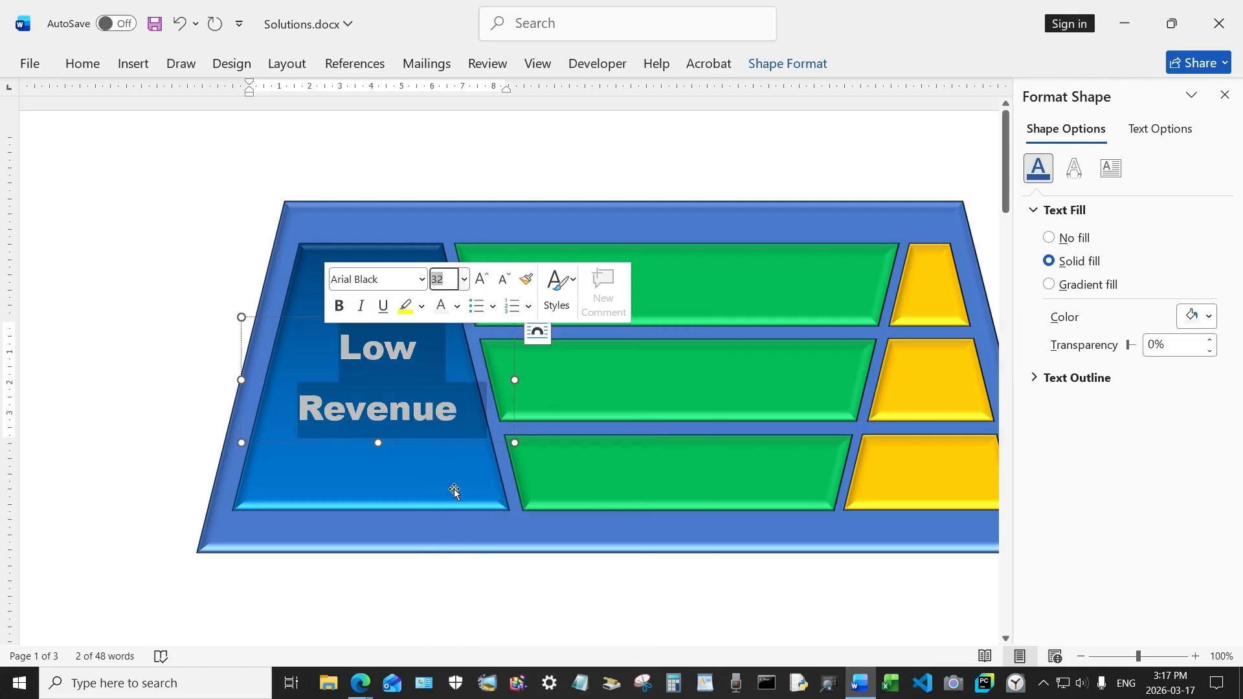
left_click(486, 570)
left_click(418, 347)
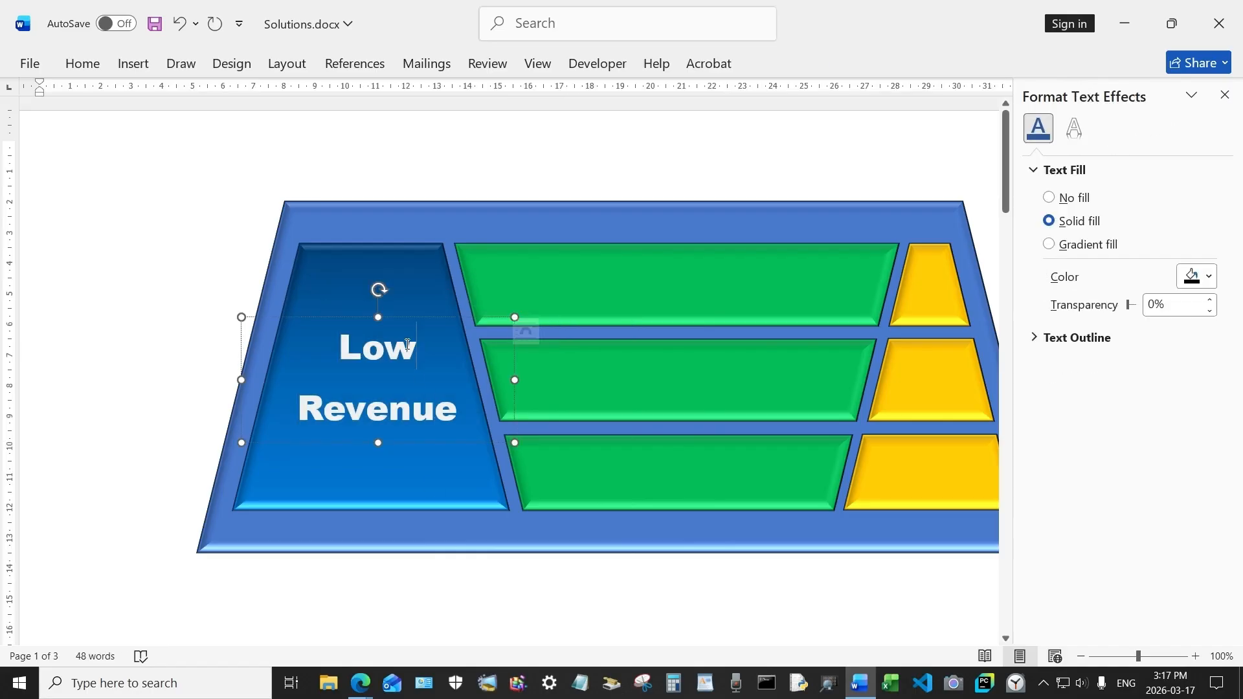
left_click_drag(422, 319, 419, 323)
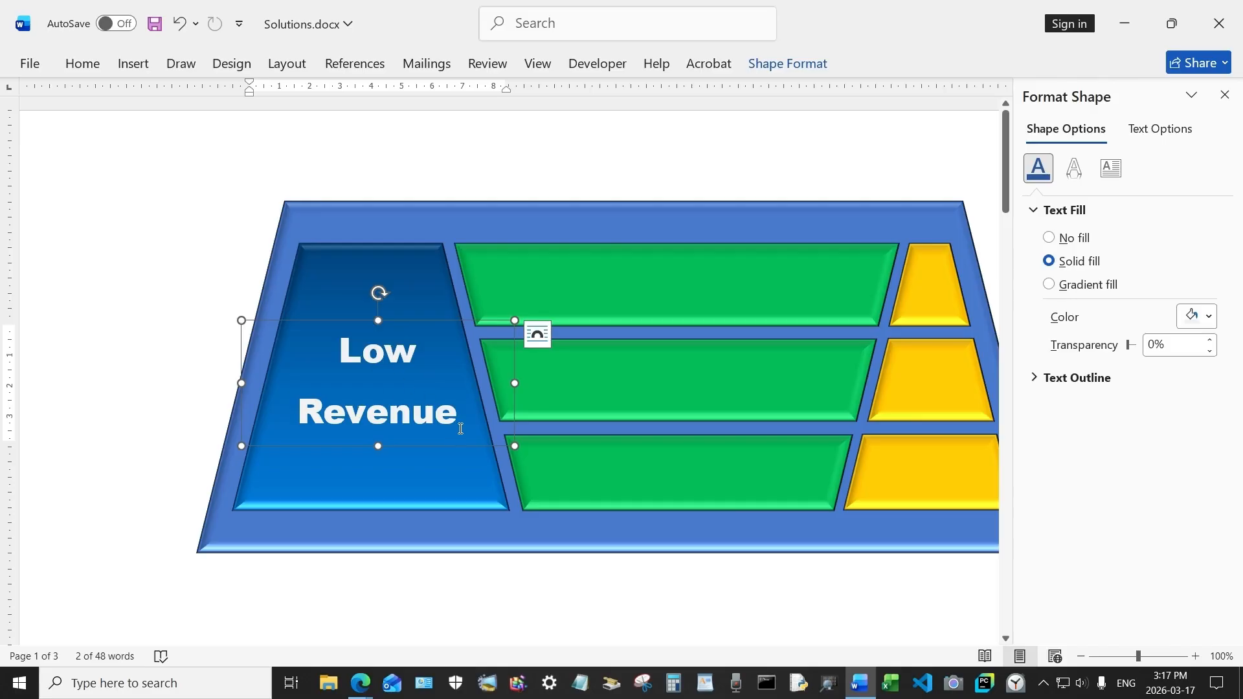
left_click_drag(461, 422, 271, 366)
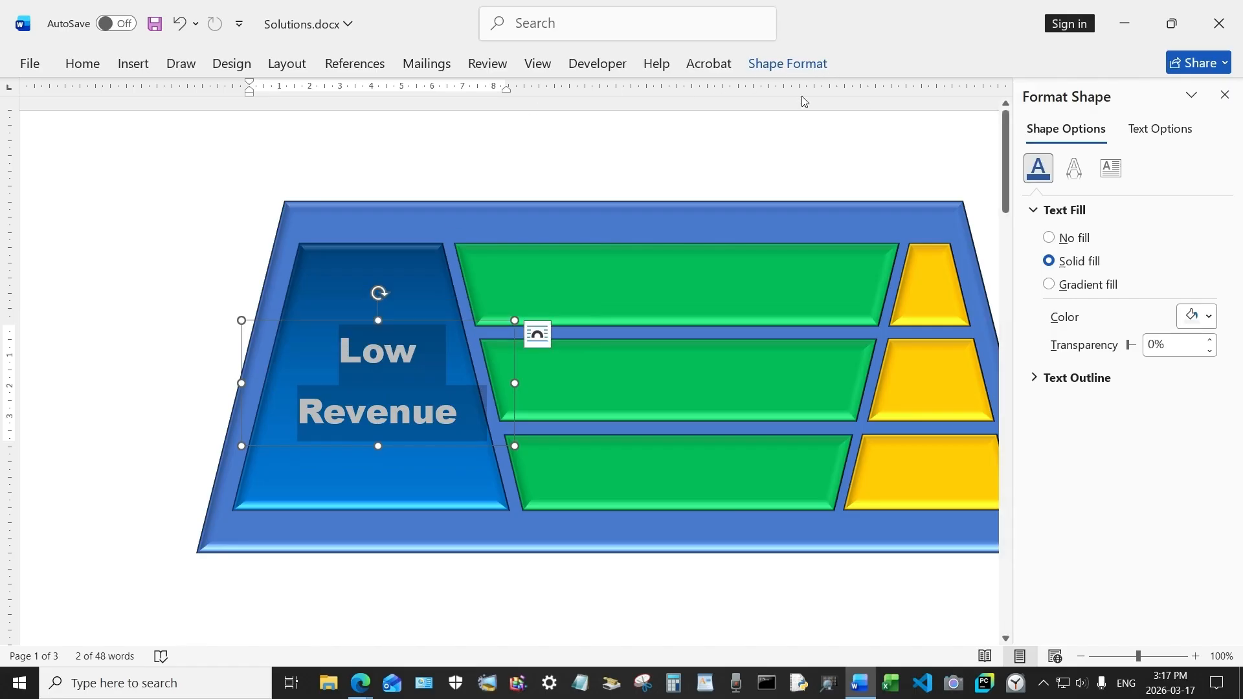
left_click(795, 70)
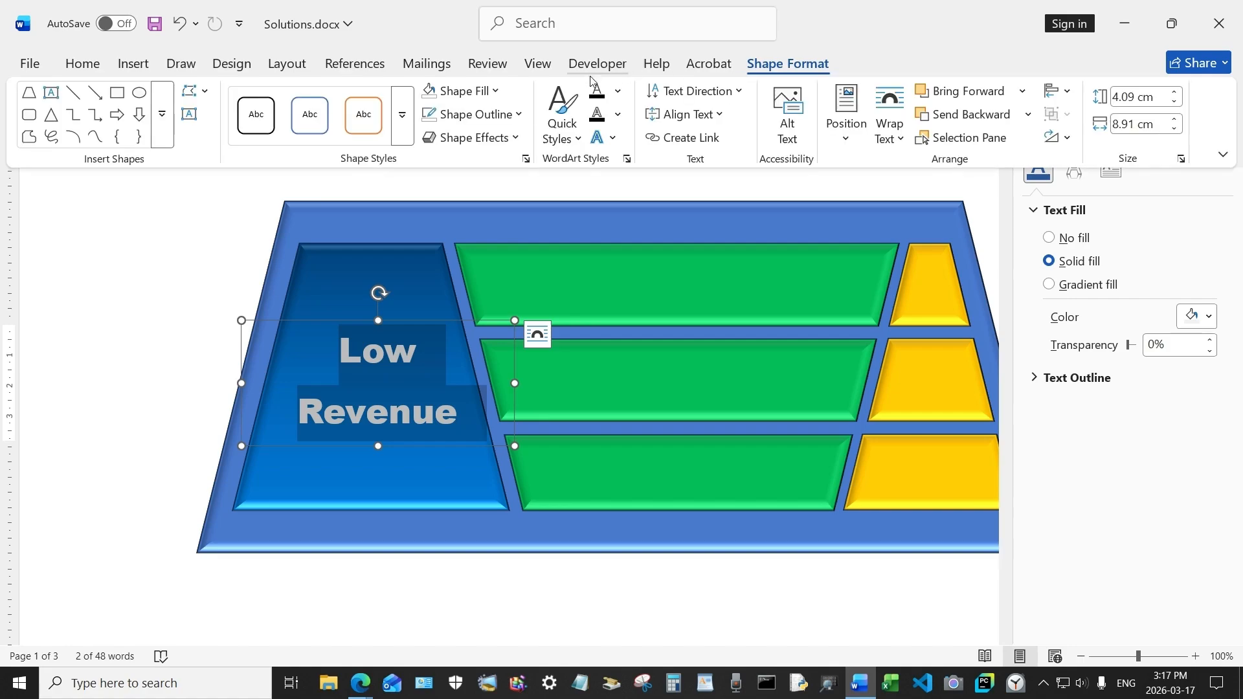
left_click(612, 140)
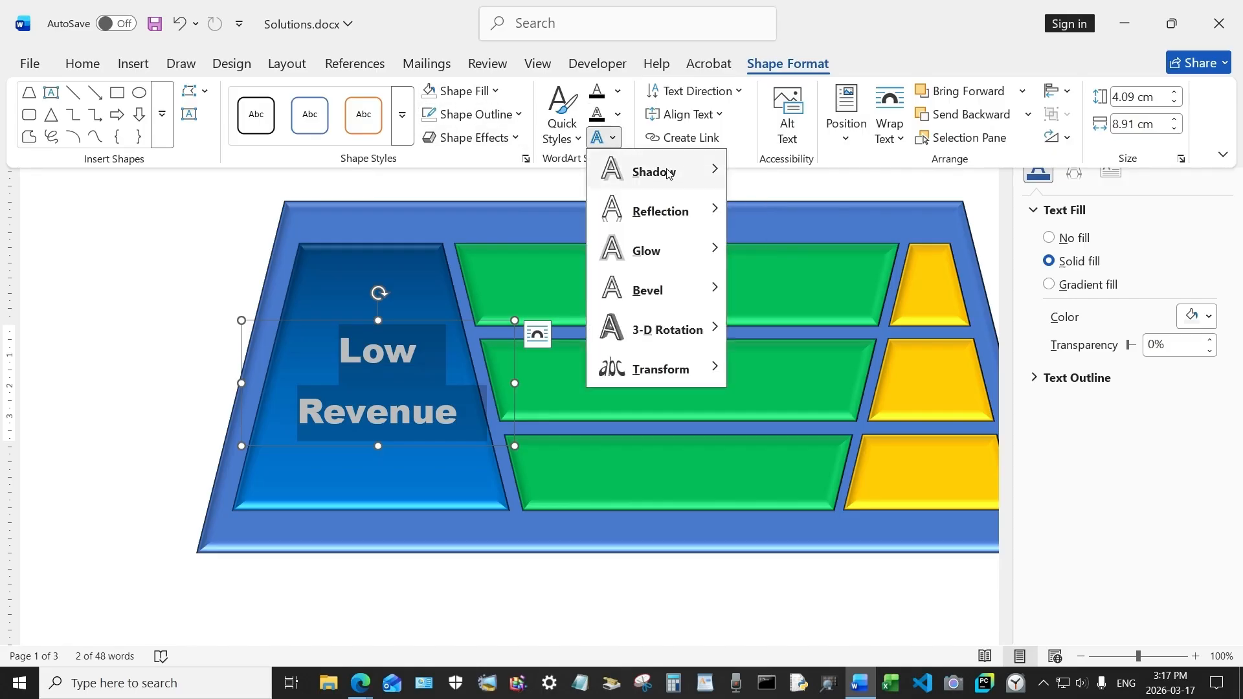
mouse_move(674, 172)
left_click(751, 288)
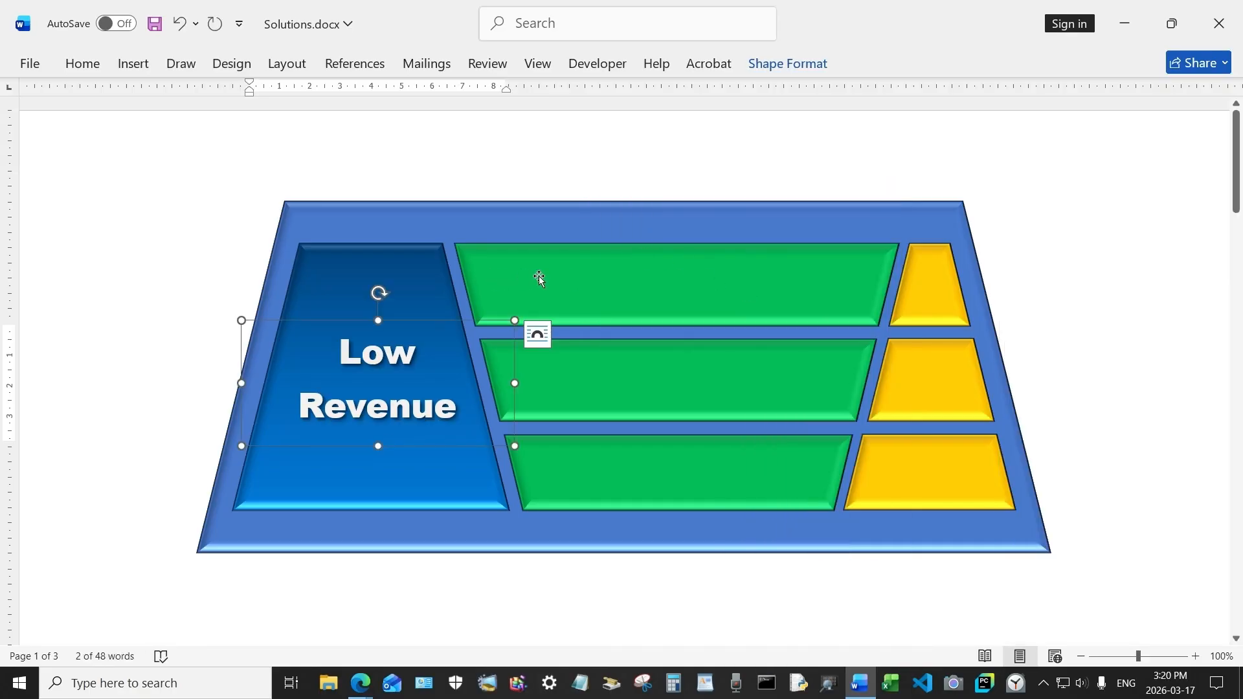
Step: Paste a copy of the label keeping source formatting and replace its text with 1
right_click(537, 278)
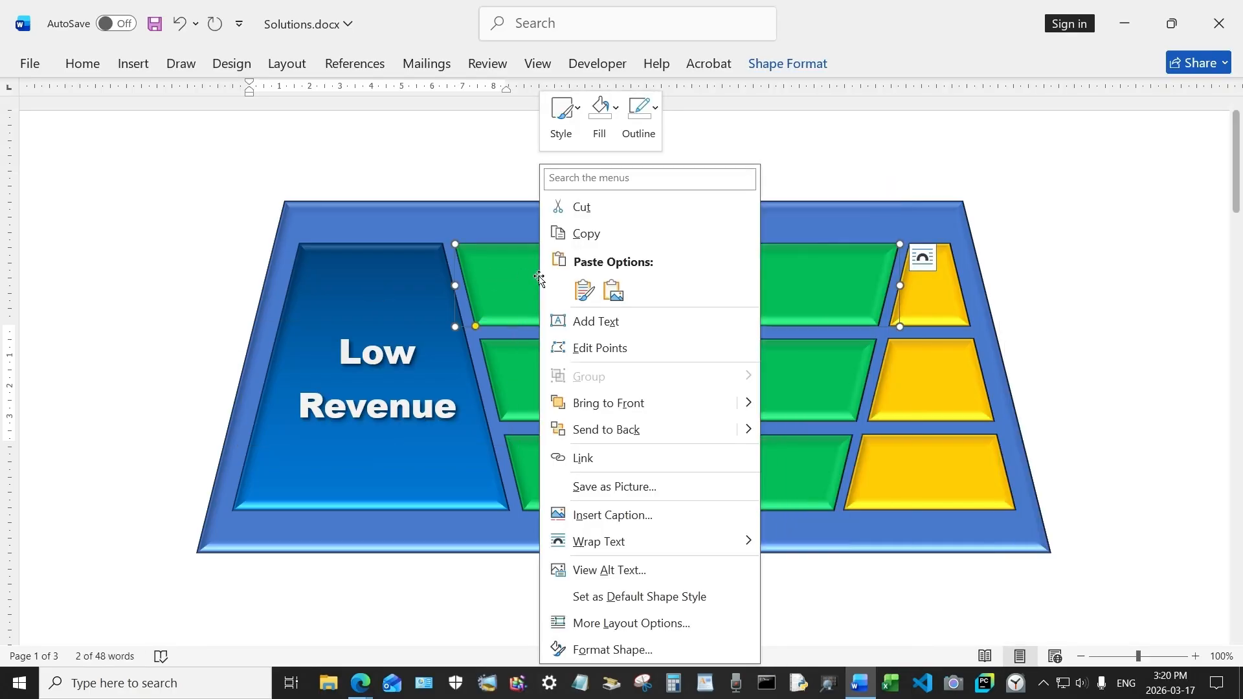
left_click(582, 290)
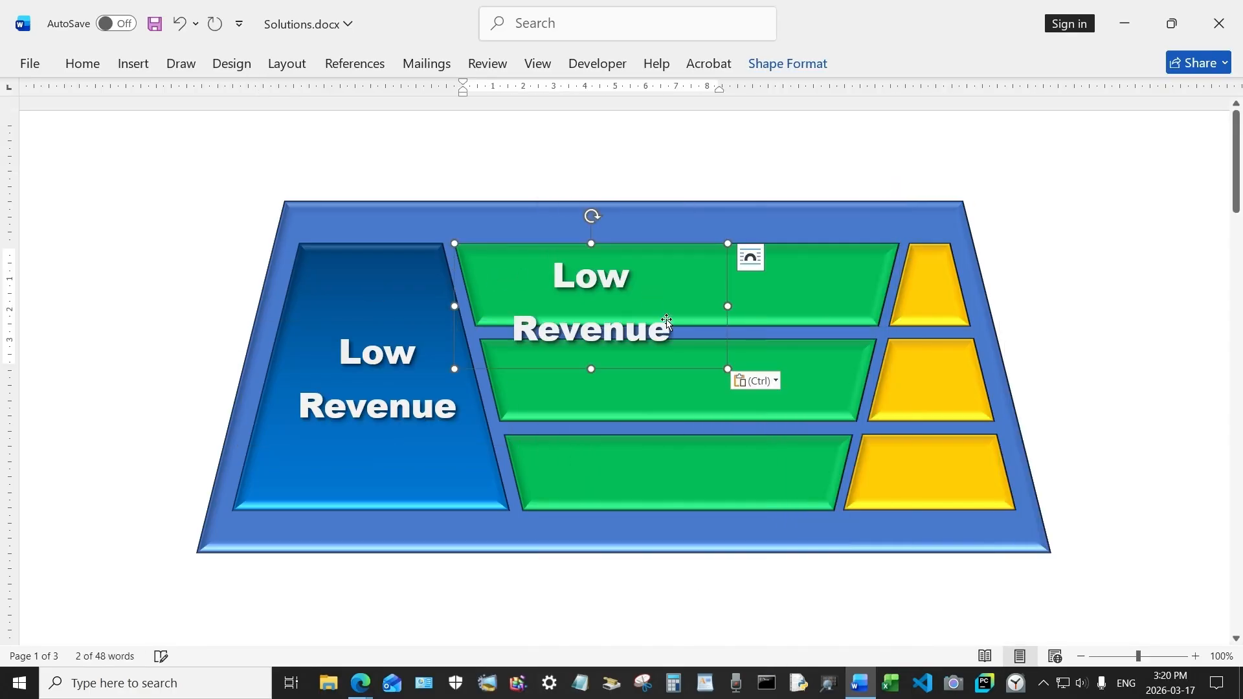
left_click_drag(671, 331, 508, 282)
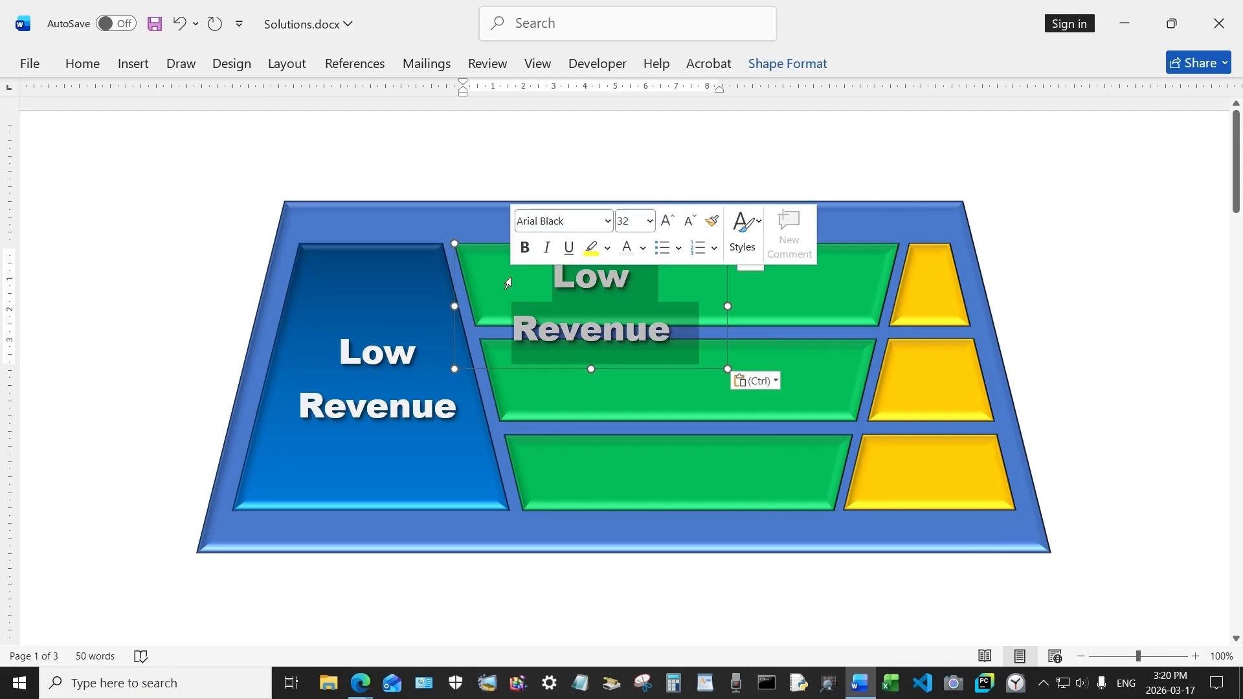
type("1")
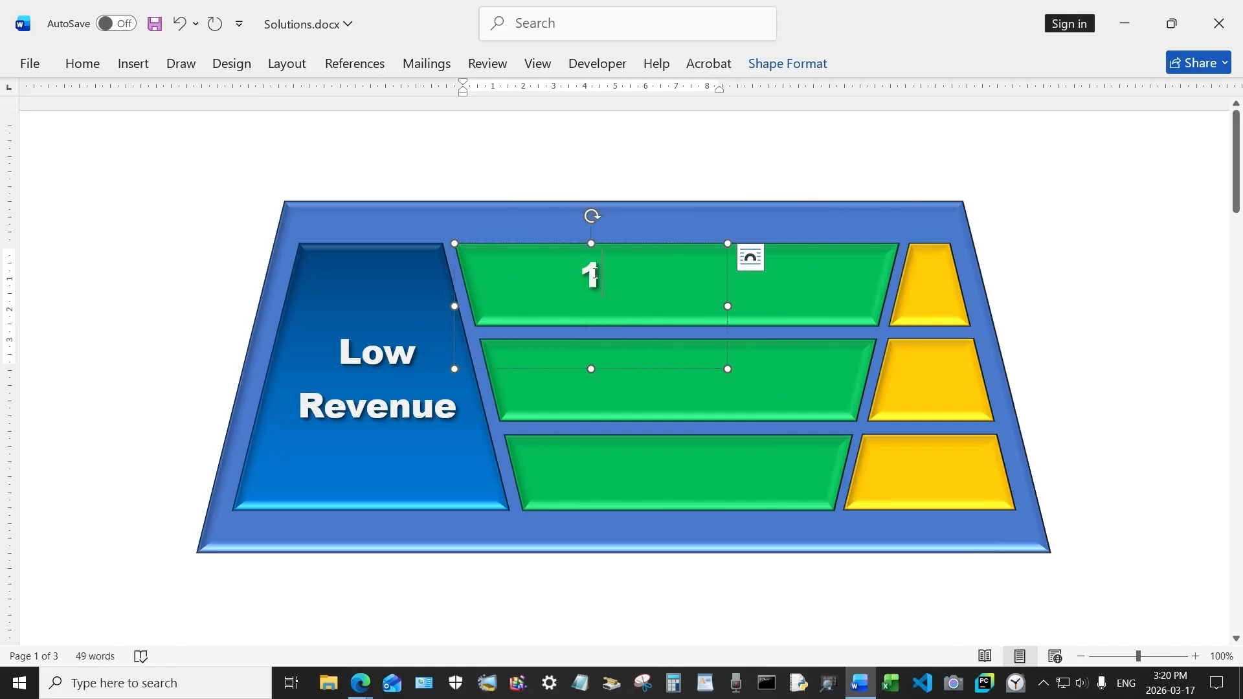
Step: Set the 1 to 72 pt and move its box onto the top yellow trapezoid
double_click(595, 273)
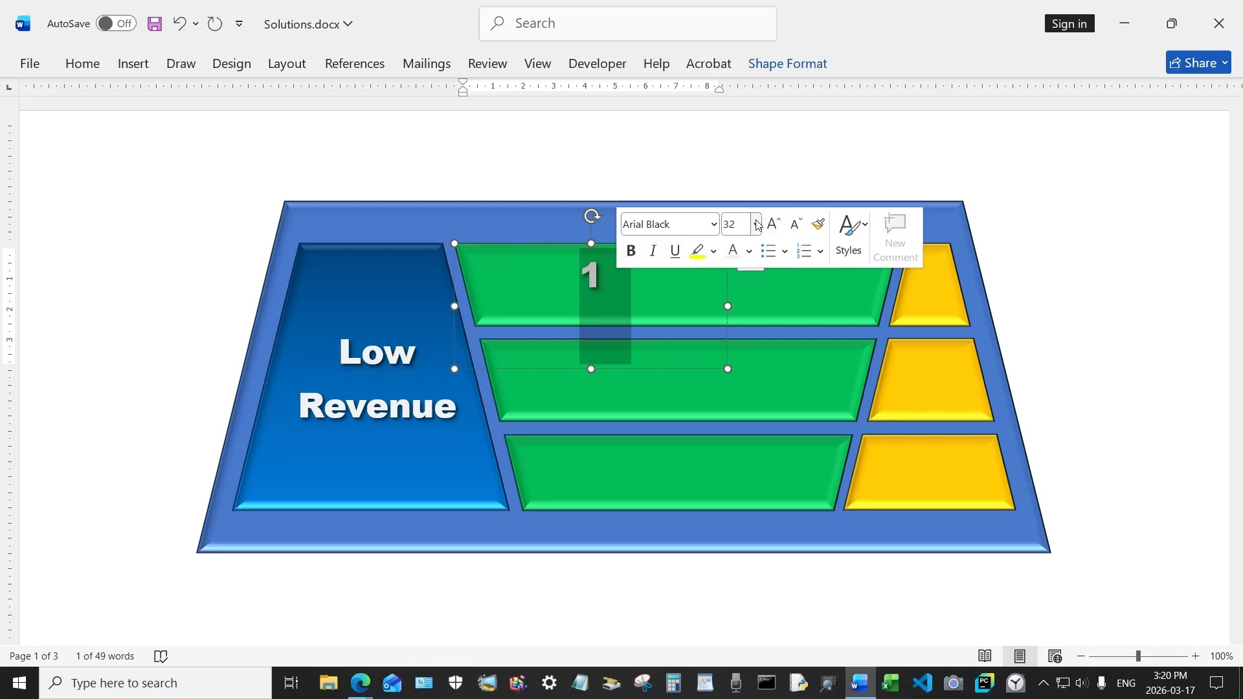
left_click(757, 224)
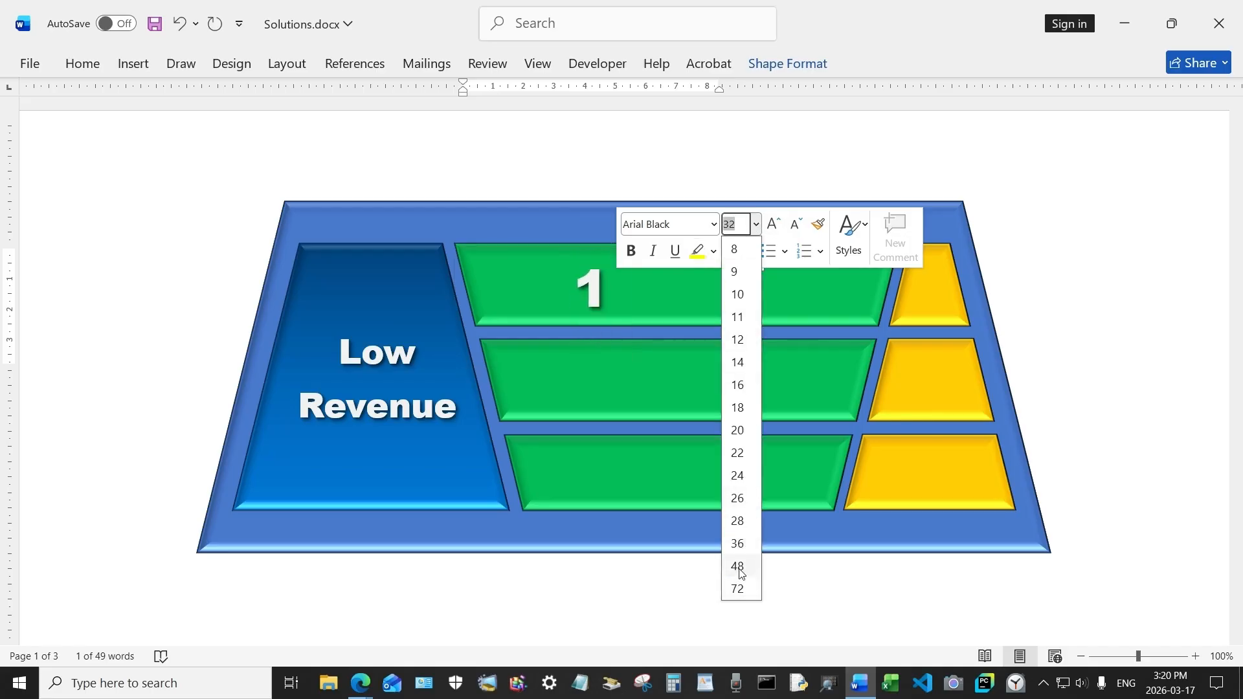
left_click(737, 589)
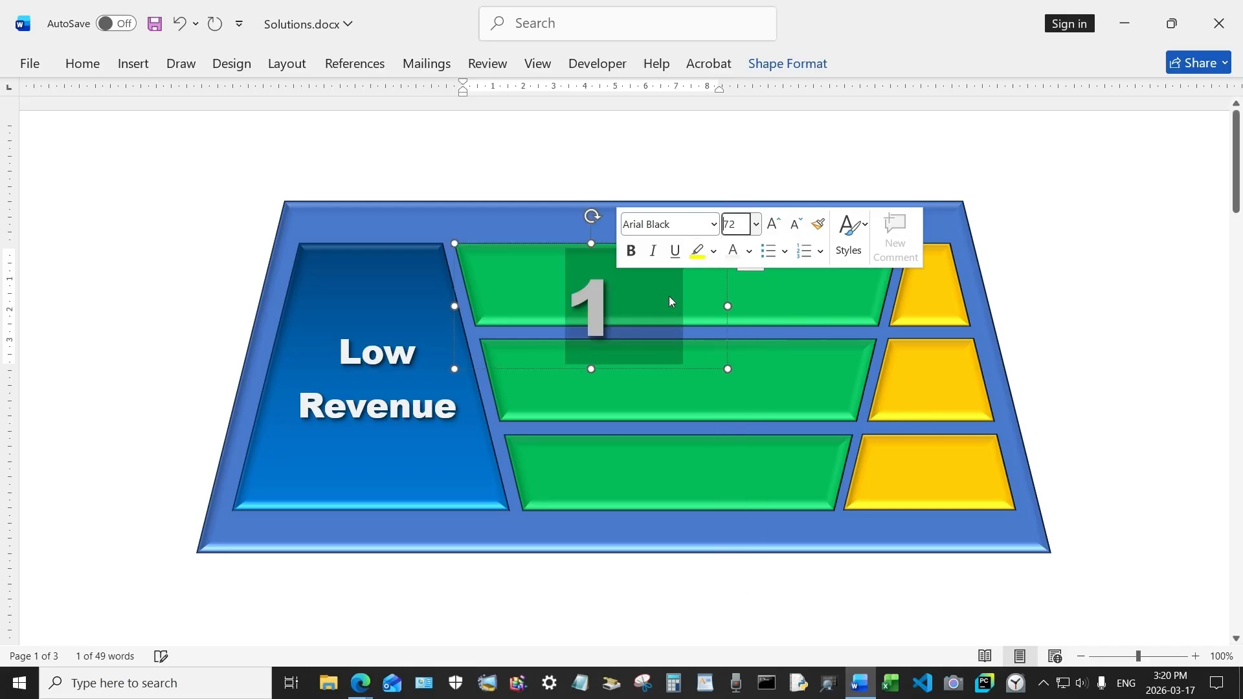
left_click_drag(568, 243, 904, 222)
Step: Set the number's font size to 60 and give its text outline a heavier weight
double_click(948, 288)
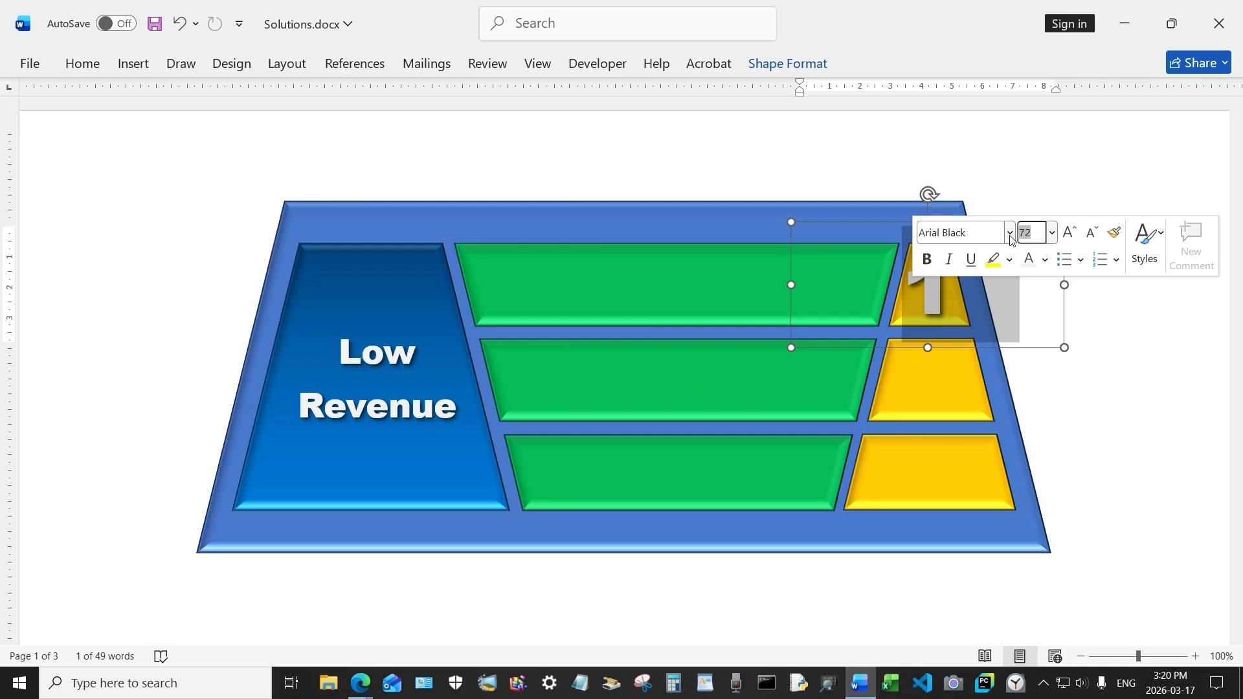
type("60")
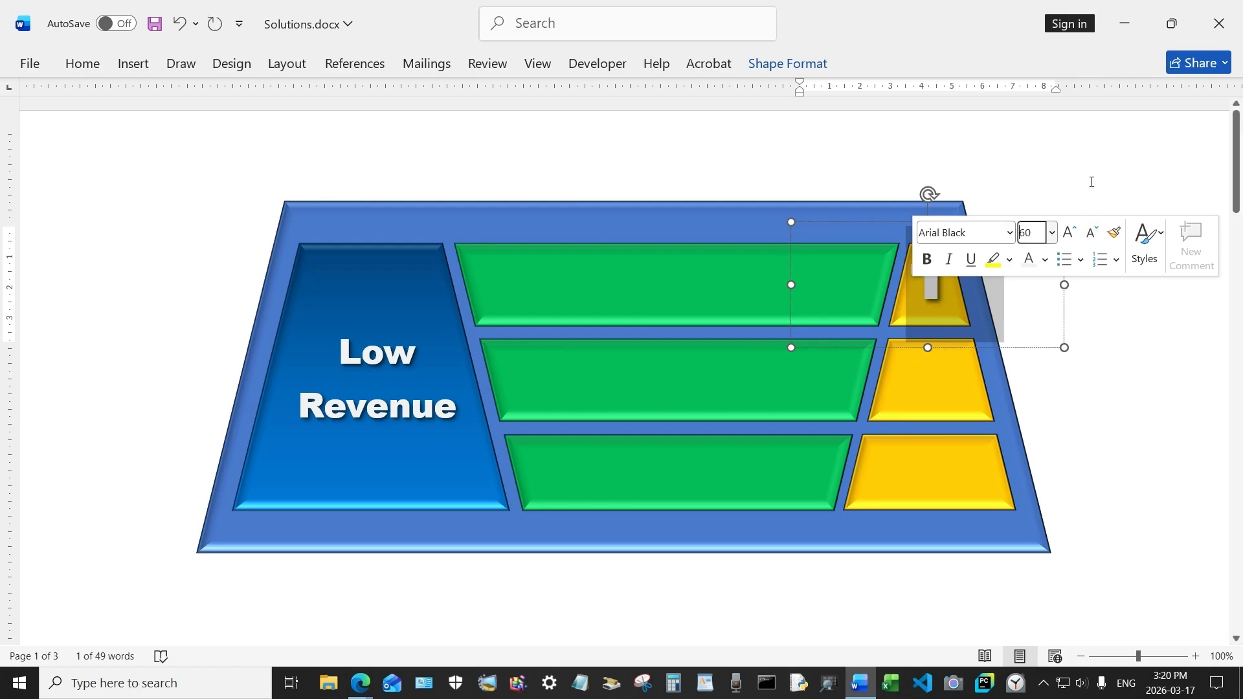
left_click(787, 63)
left_click(616, 116)
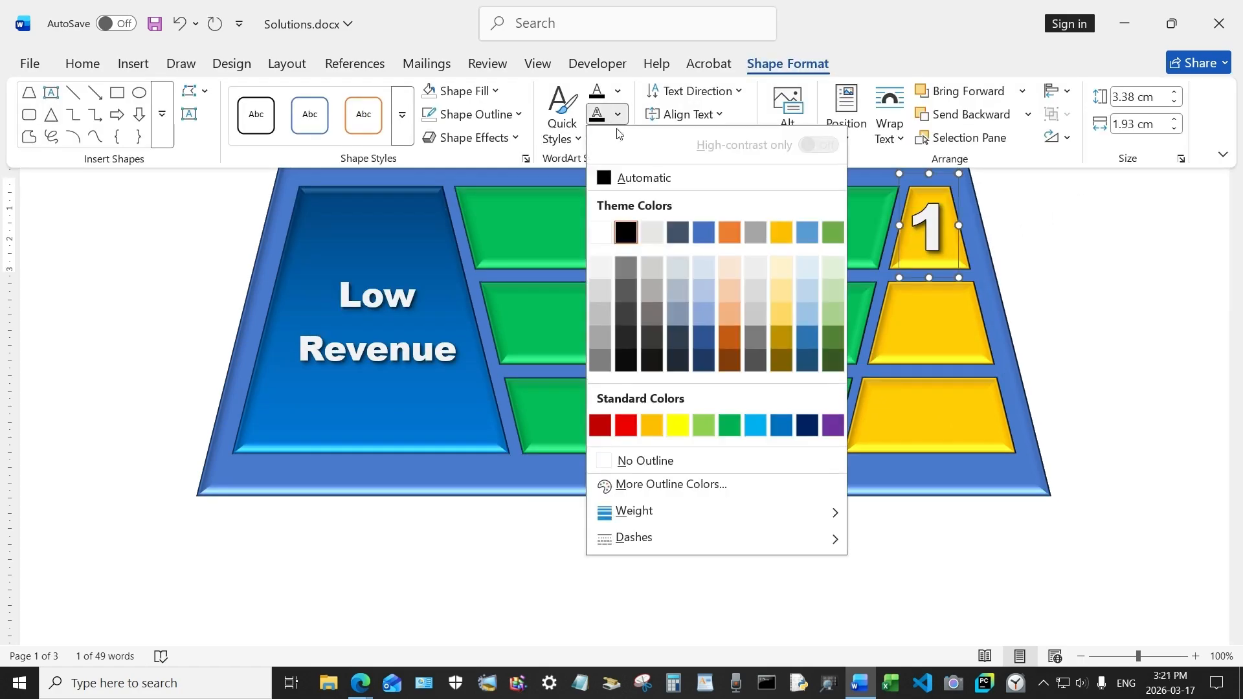
mouse_move(647, 514)
left_click(906, 501)
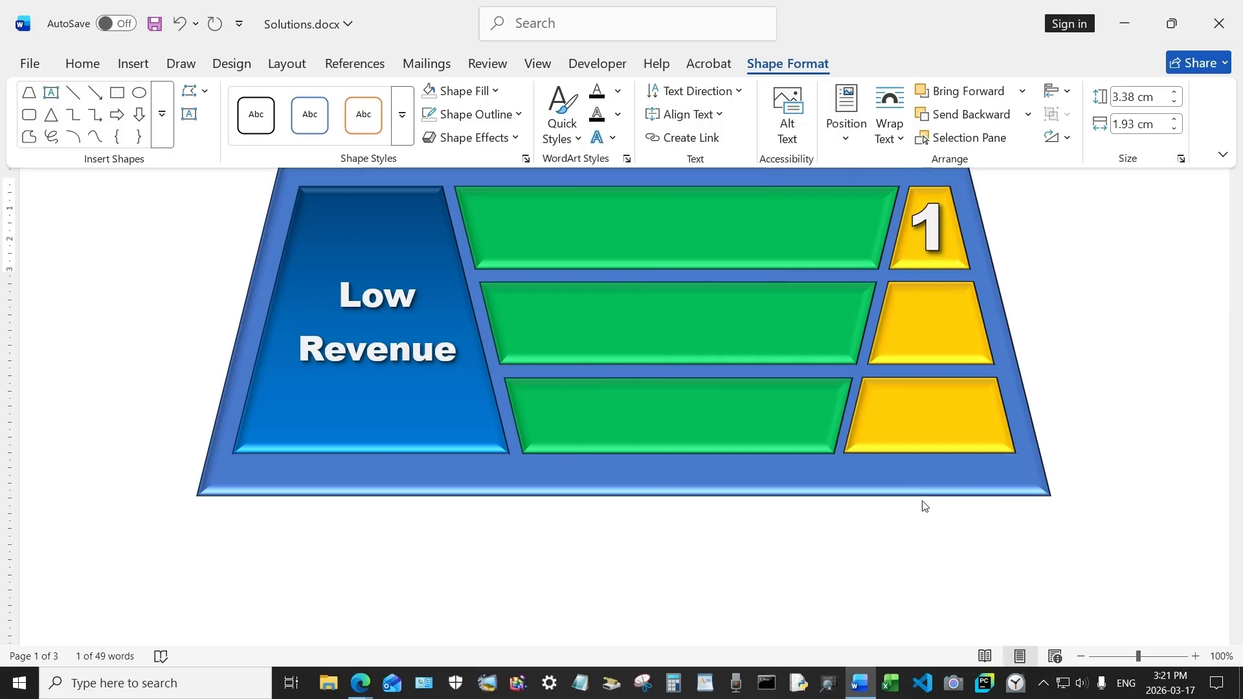
Step: Copy the 1 label and paste a duplicate onto the second yellow trapezoid
left_click(1110, 350)
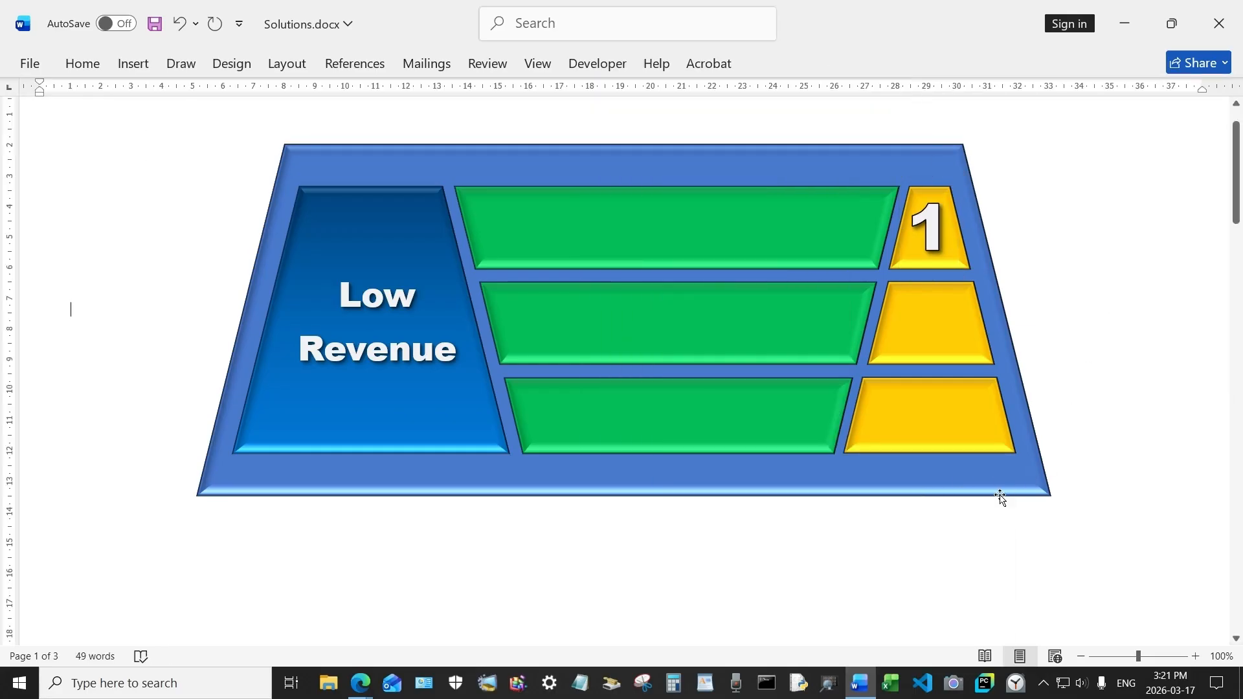
left_click(936, 235)
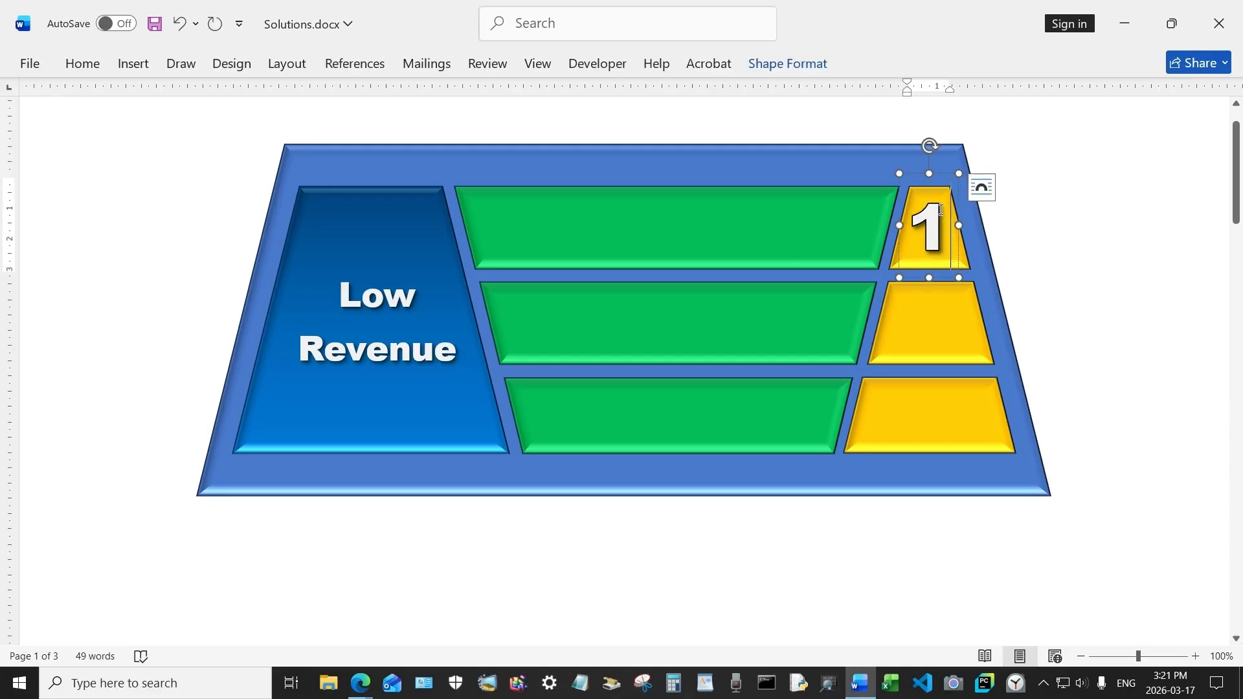
right_click(938, 174)
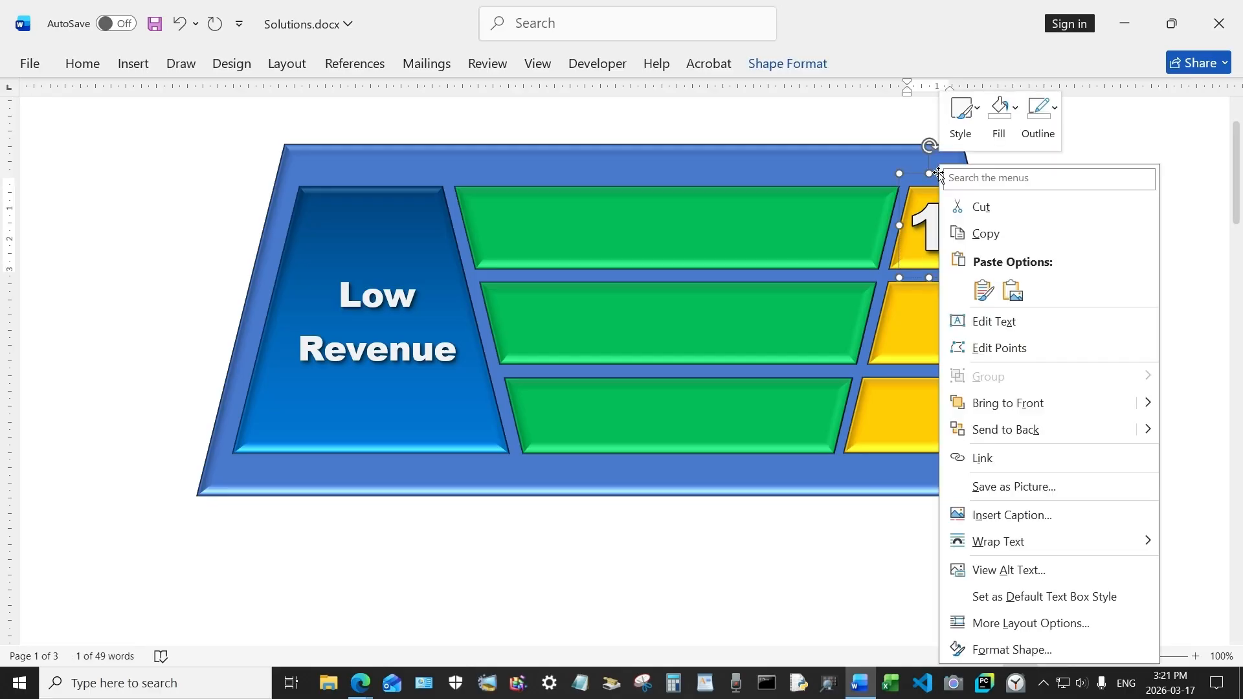
left_click(985, 241)
left_click(1035, 236)
right_click(1035, 237)
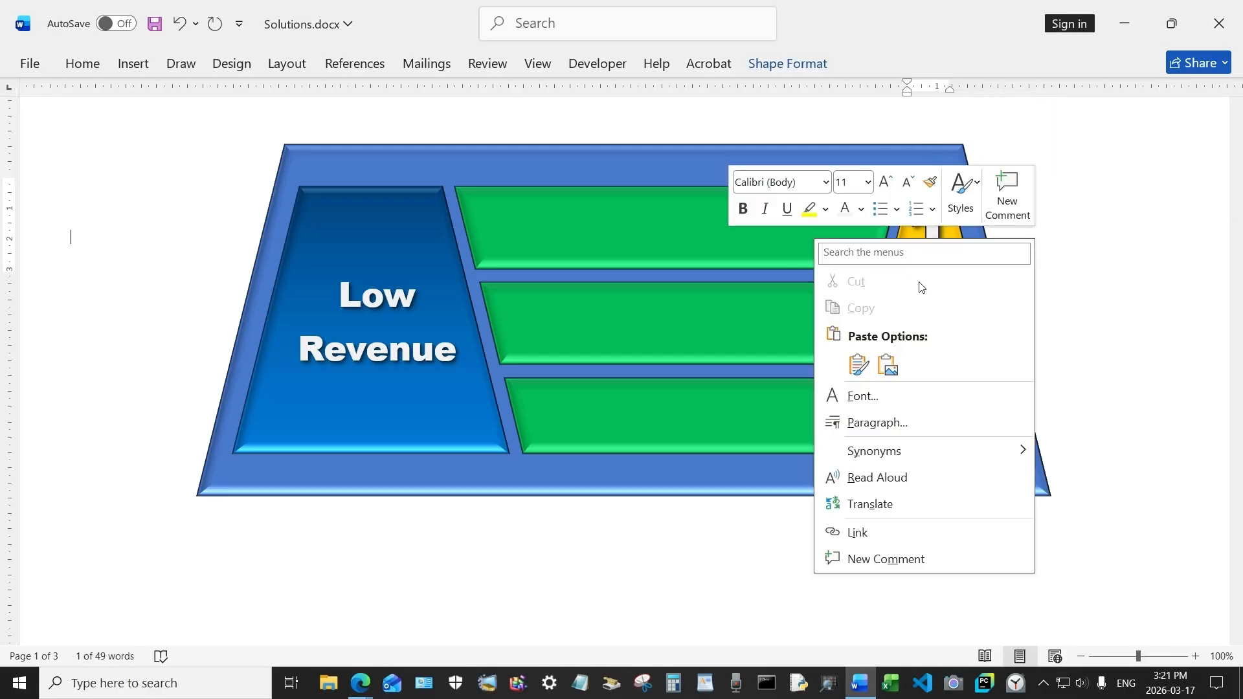
left_click(861, 363)
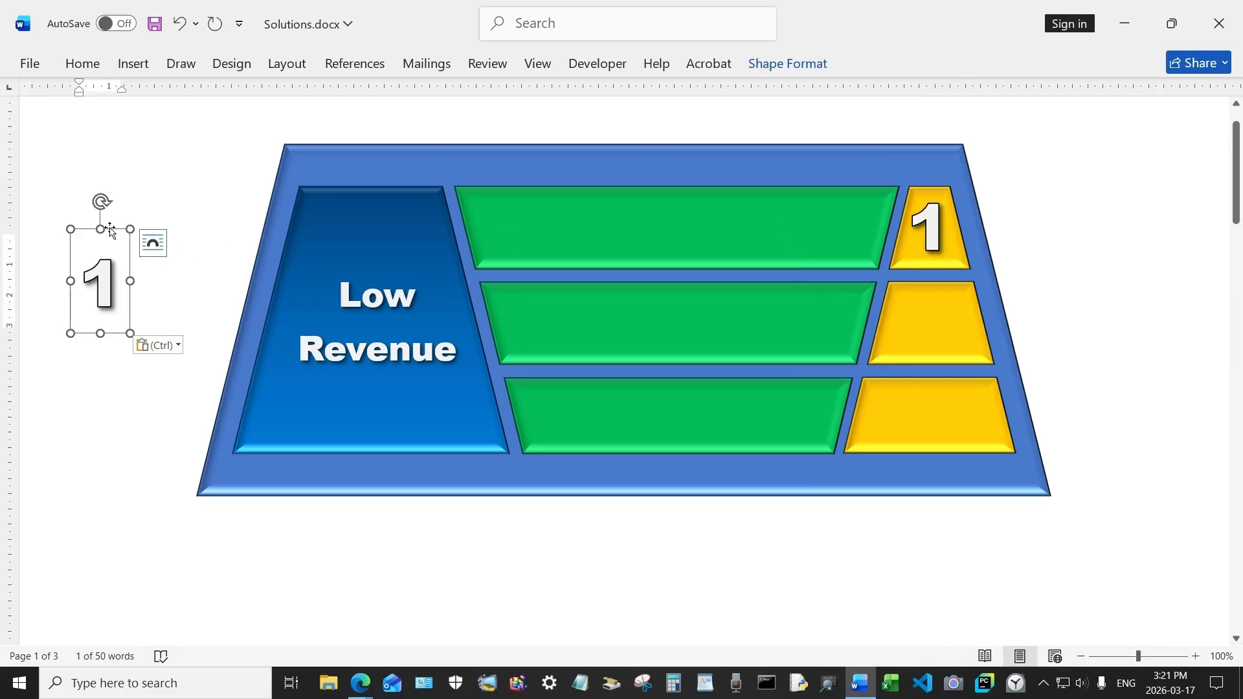
left_click_drag(111, 231, 940, 272)
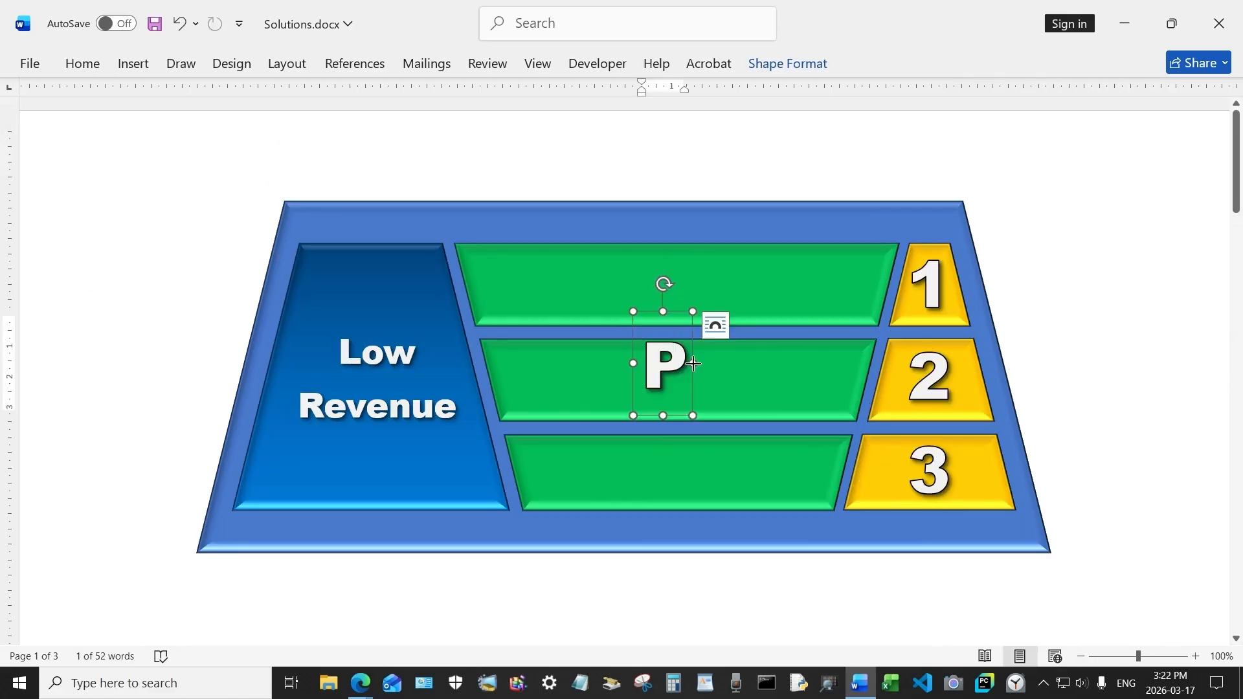
Step: Type Priority in a copied label and place it beneath the bottom yellow trapezoid
type("riority")
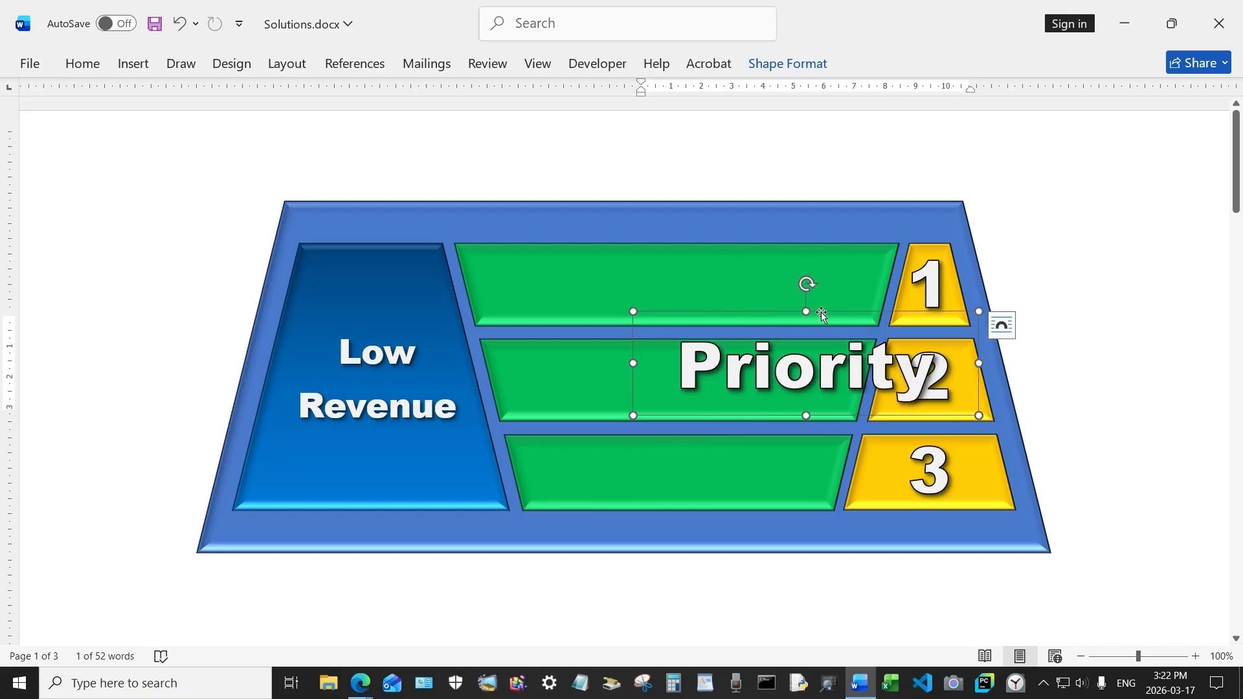
left_click_drag(821, 314, 692, 338)
left_click(673, 338)
left_click(658, 125)
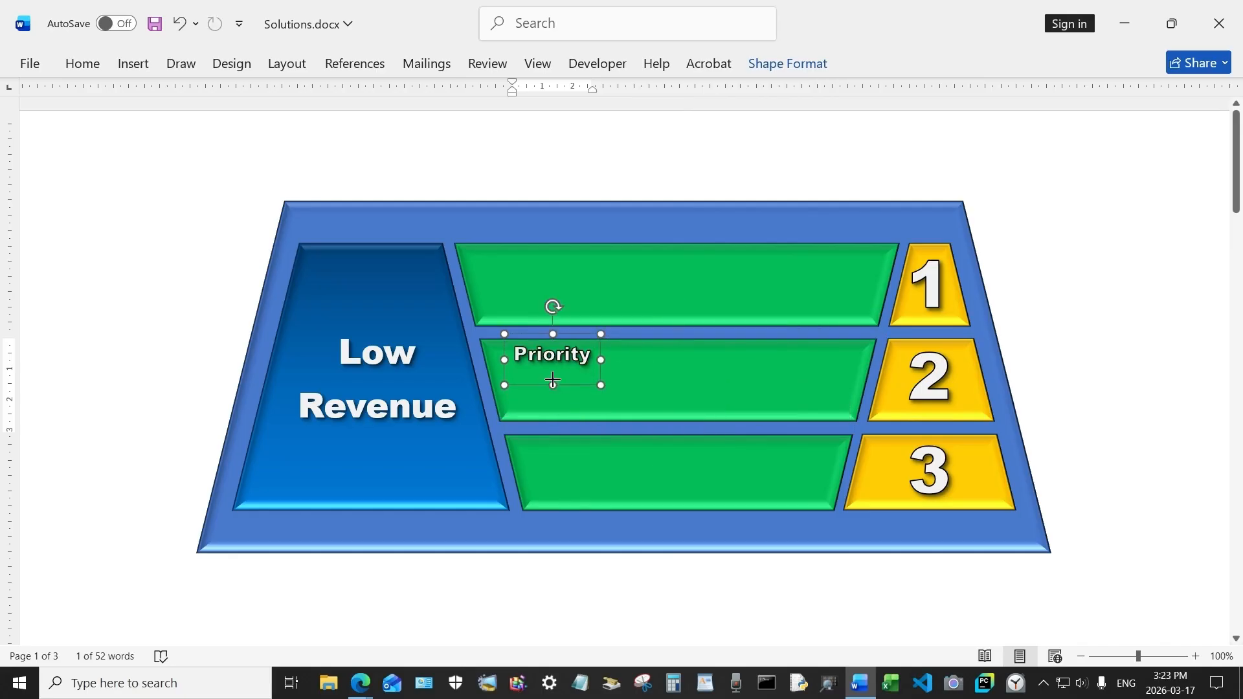
left_click_drag(553, 380, 948, 548)
Step: Paste the Problem label and place it on the diagram's top border above the blue trapezoid
key("ctrl+v")
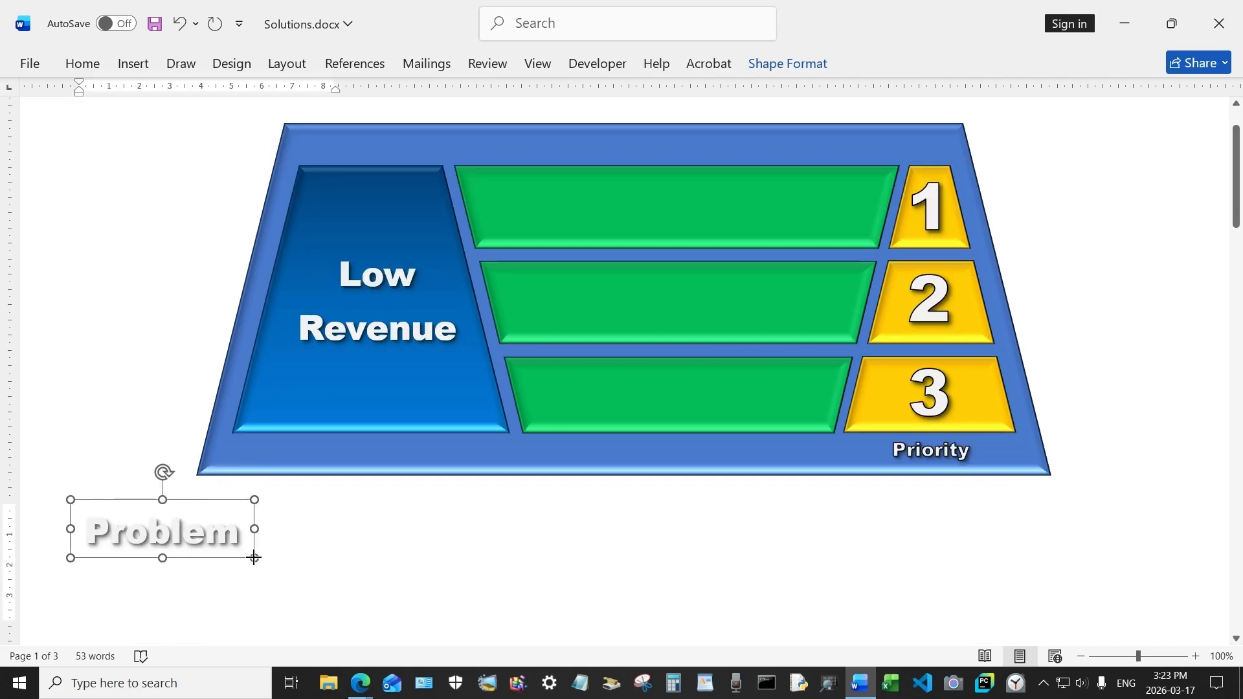
left_click_drag(222, 503, 399, 69)
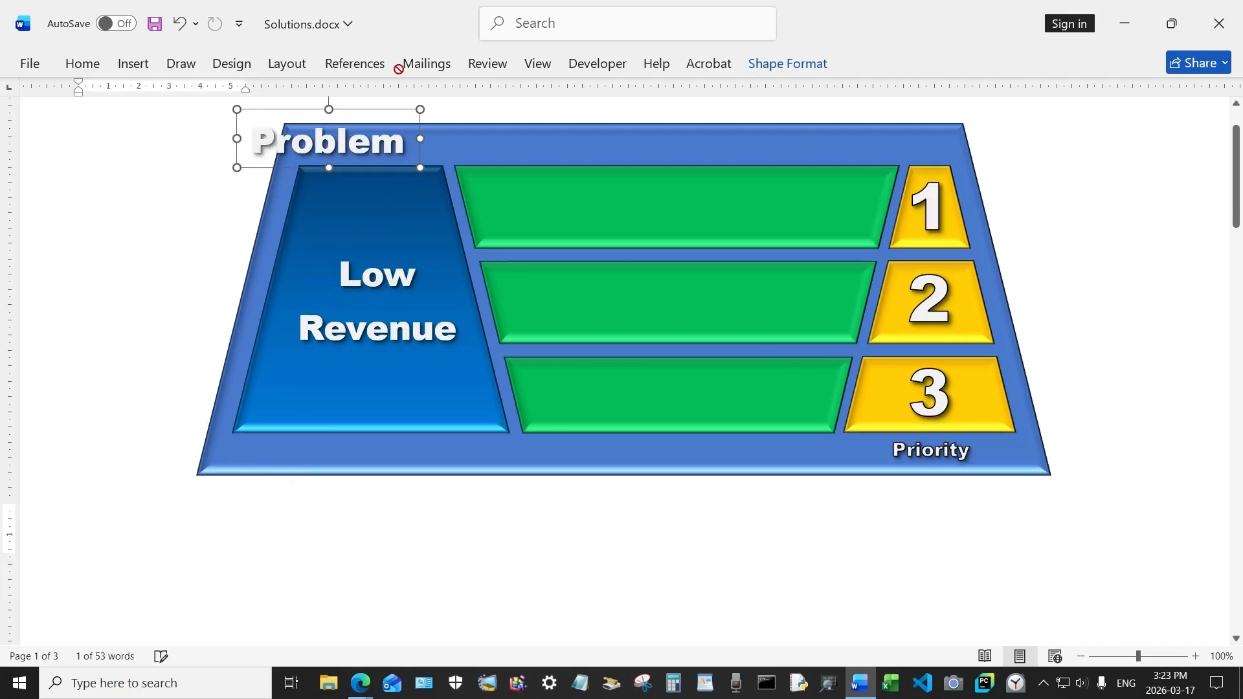
left_click_drag(329, 138, 375, 192)
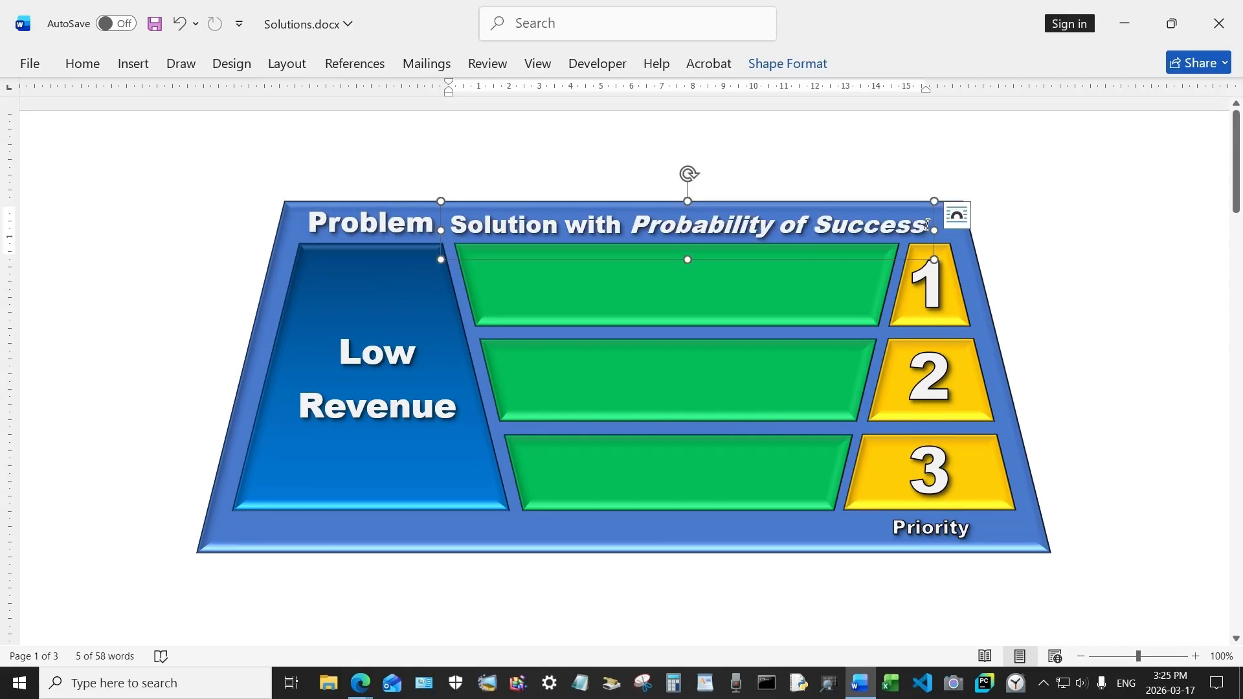
Step: Select the Solution with Probability of Success heading text
left_click_drag(578, 213, 456, 220)
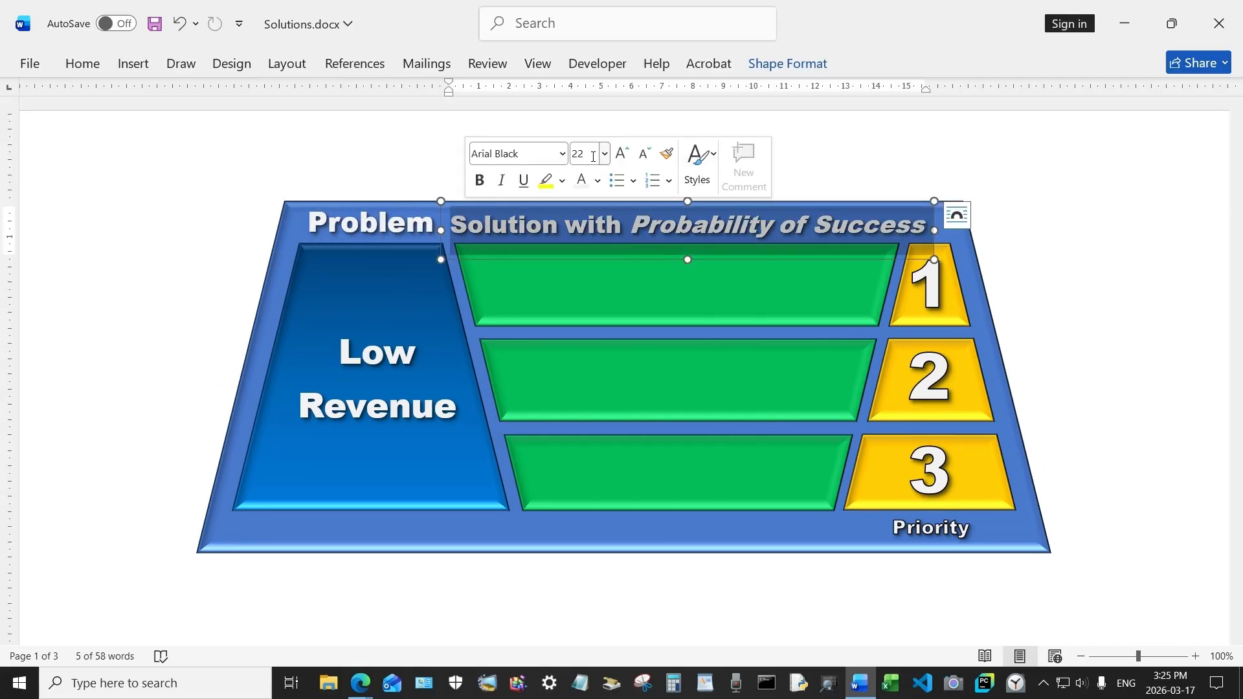